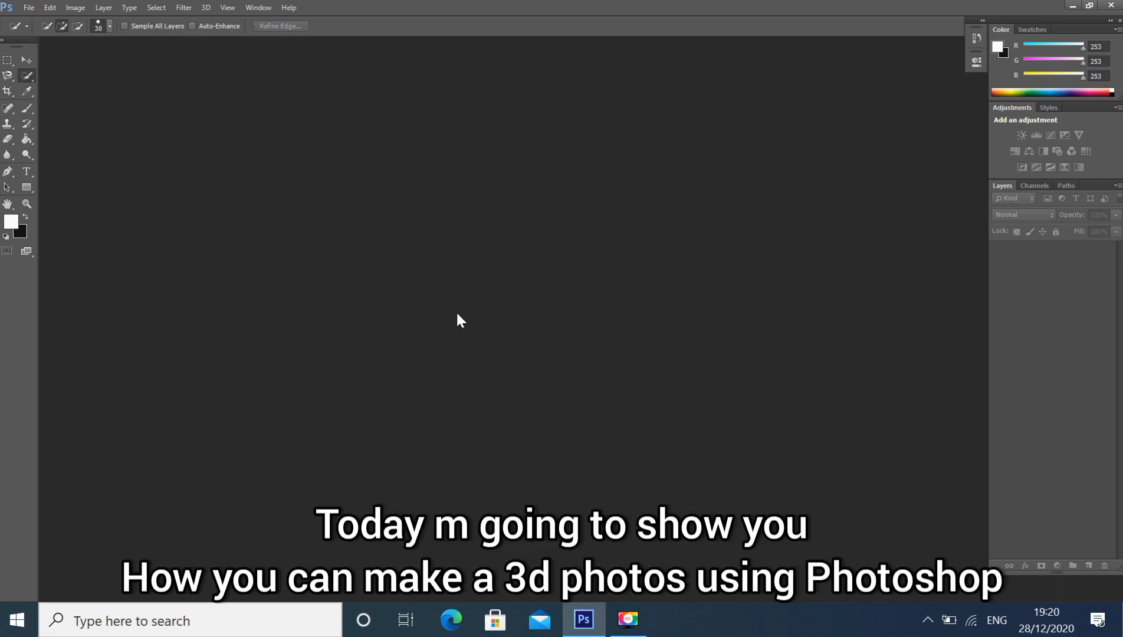
# Step: Open the FordEV-1200x800 photo and duplicate its Background layer twice
pyautogui.hotkey('ctrl', 'o')
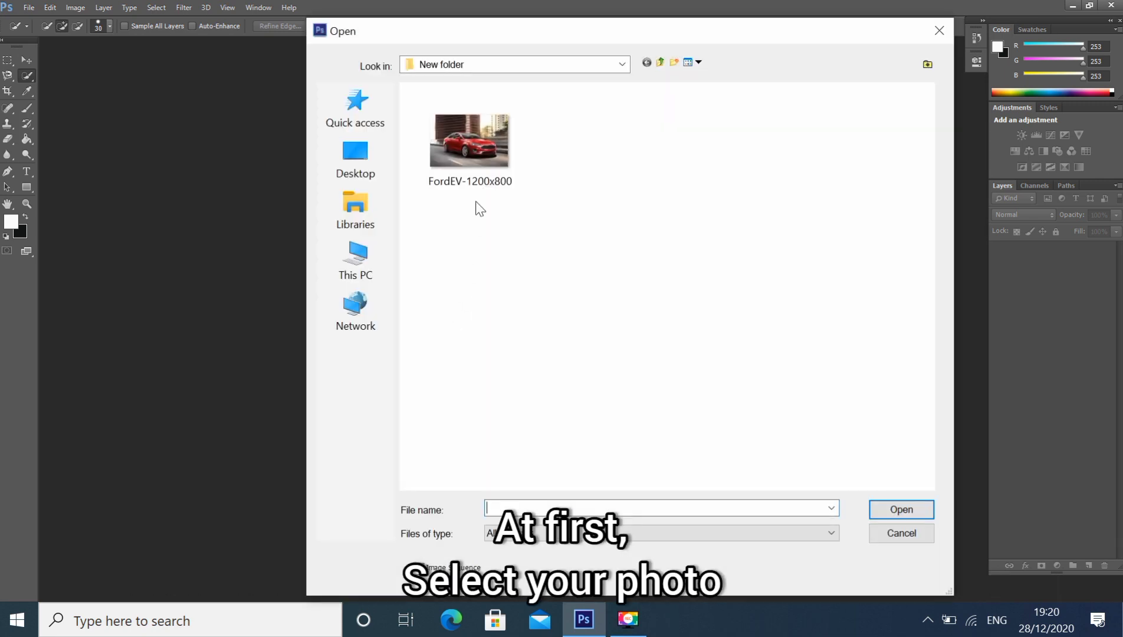
pyautogui.doubleClick(476, 183)
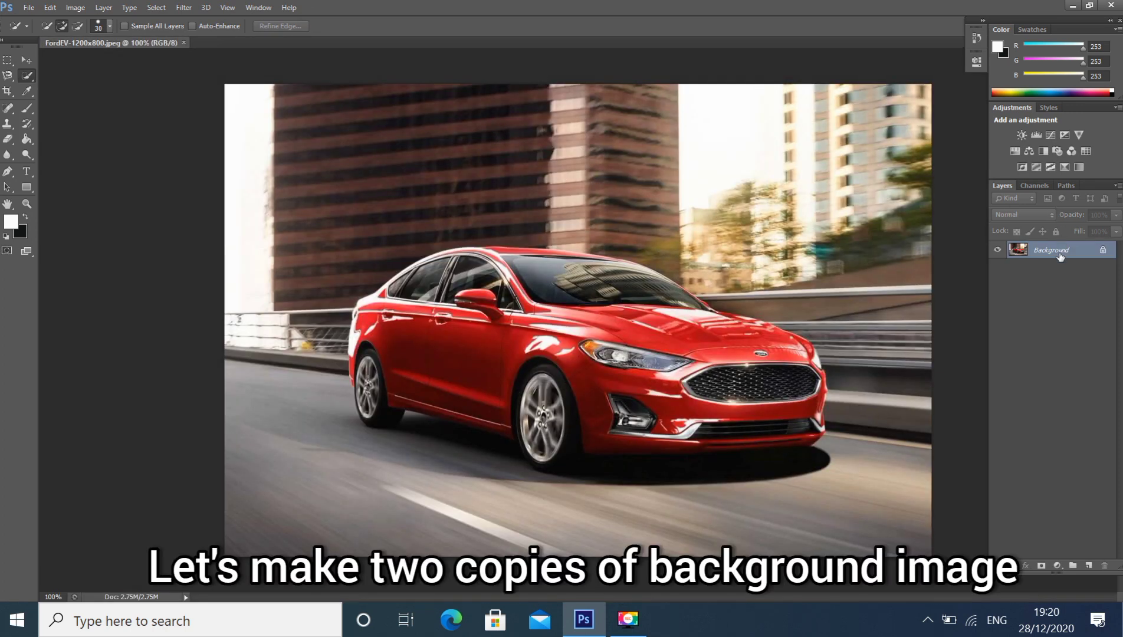
pyautogui.hotkey('ctrl', 'j')
pyautogui.hotkey('ctrl', 'j')
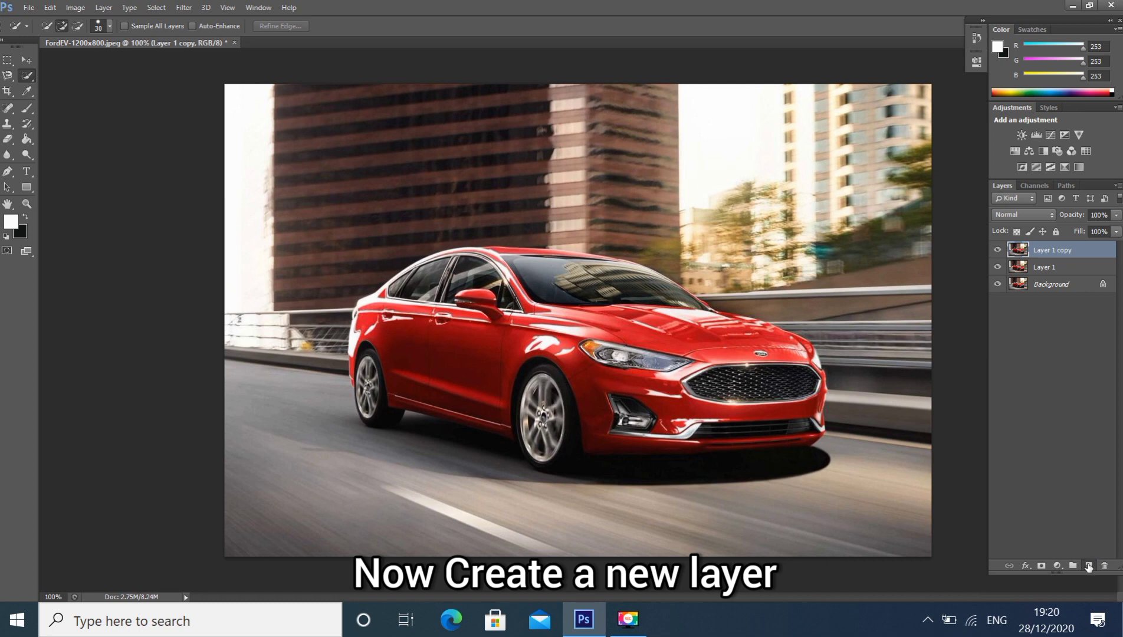
# Step: Add an empty layer directly beneath Layer 1 copy and fill the Background layer with black
pyautogui.click(1088, 567)
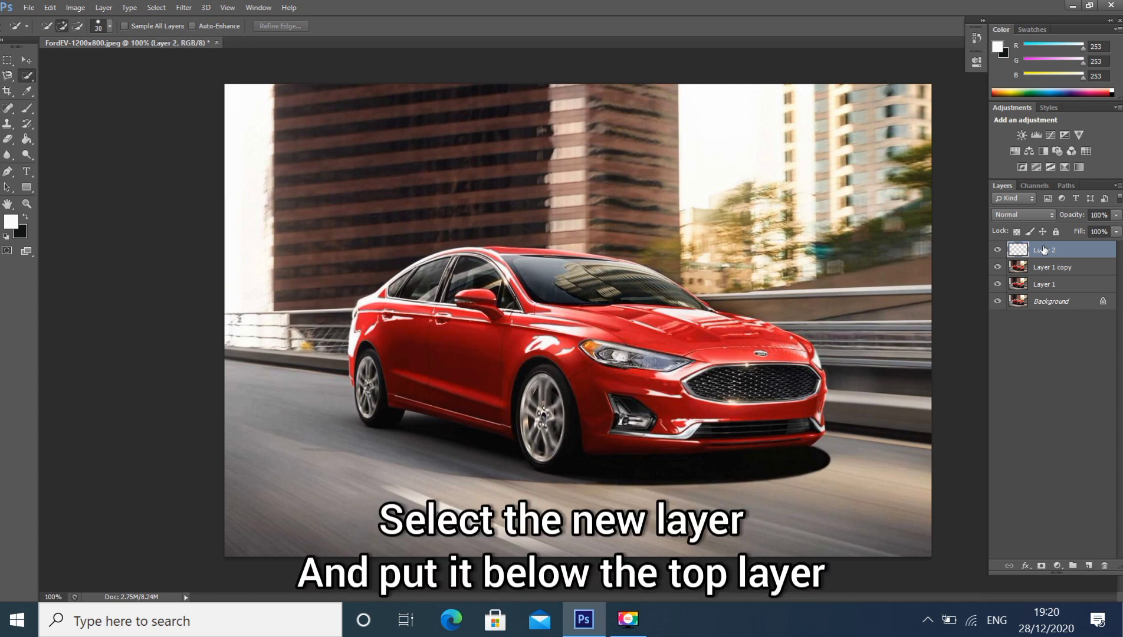
pyautogui.moveTo(1042, 253); pyautogui.dragTo(1044, 277)
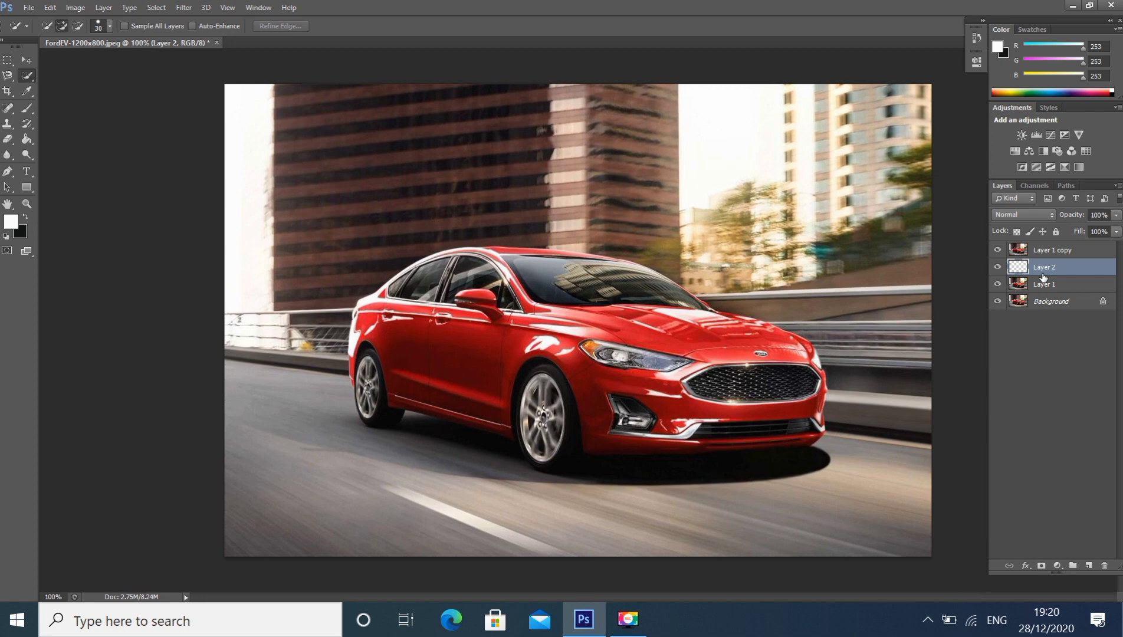
pyautogui.click(1046, 303)
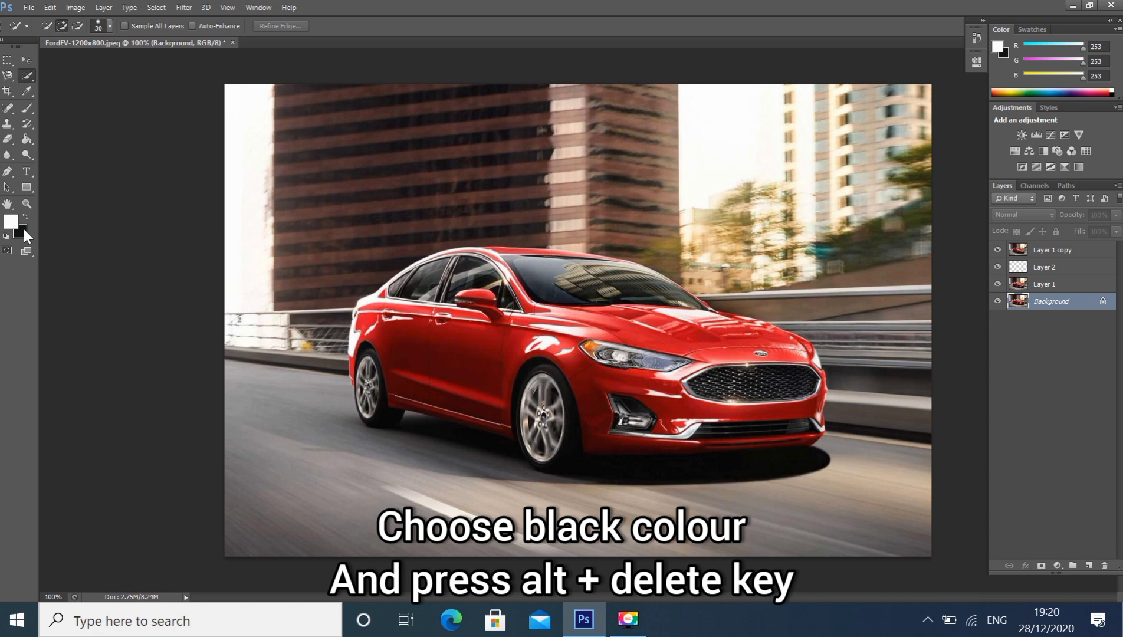
pyautogui.hotkey('ctrl', 'Delete')
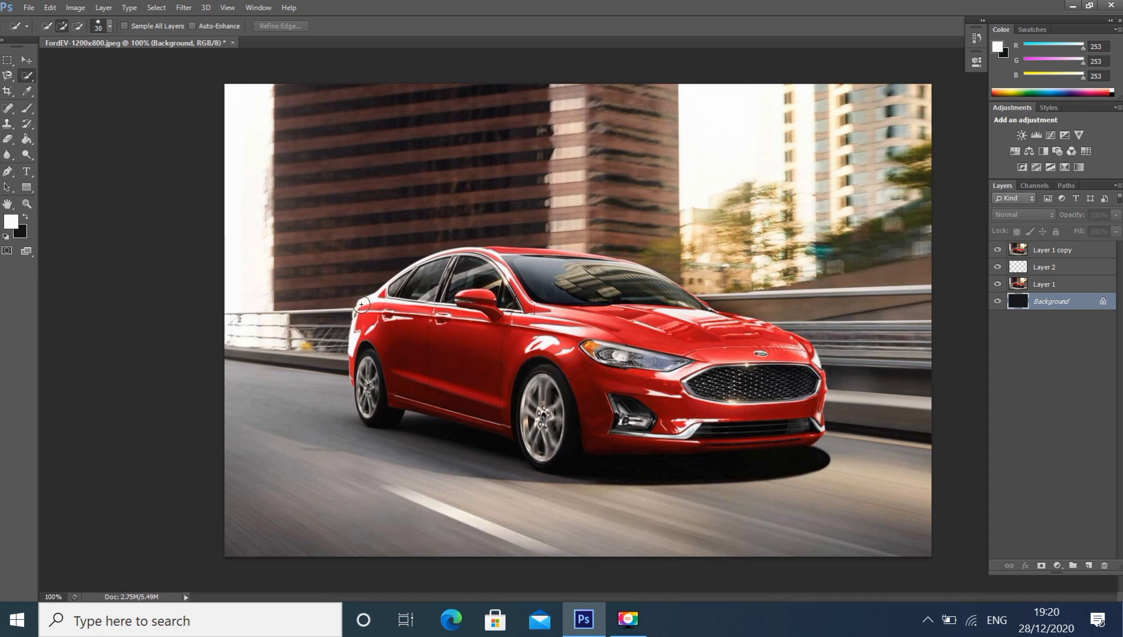
# Step: Rename the empty layer between the two photo copies as "new"
pyautogui.doubleClick(1043, 269)
pyautogui.write('new')
pyautogui.press('Return')
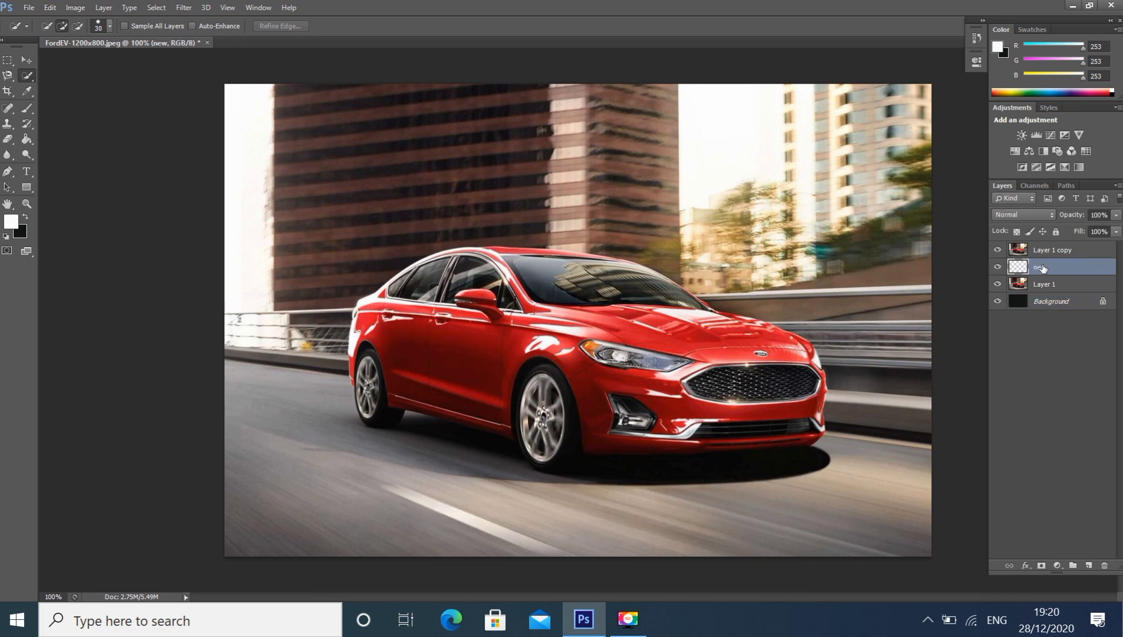
# Step: Hide Layer 1 copy and draw a rectangular marquee selection around the lower half of the car, including some road below it
pyautogui.click(997, 250)
pyautogui.click(7, 61)
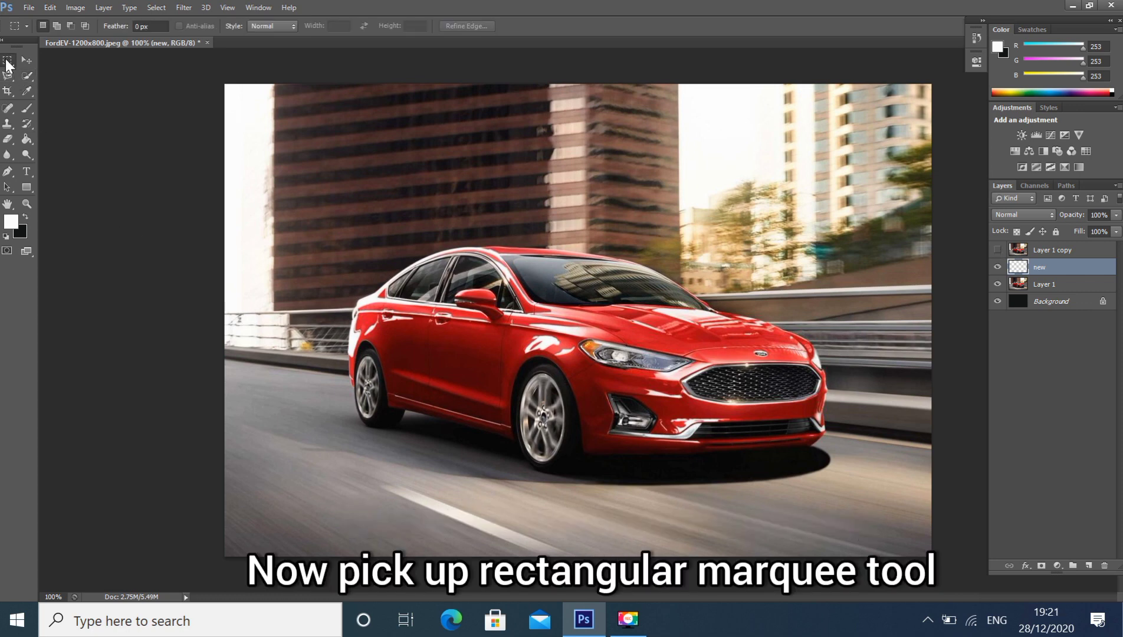
pyautogui.click(7, 61)
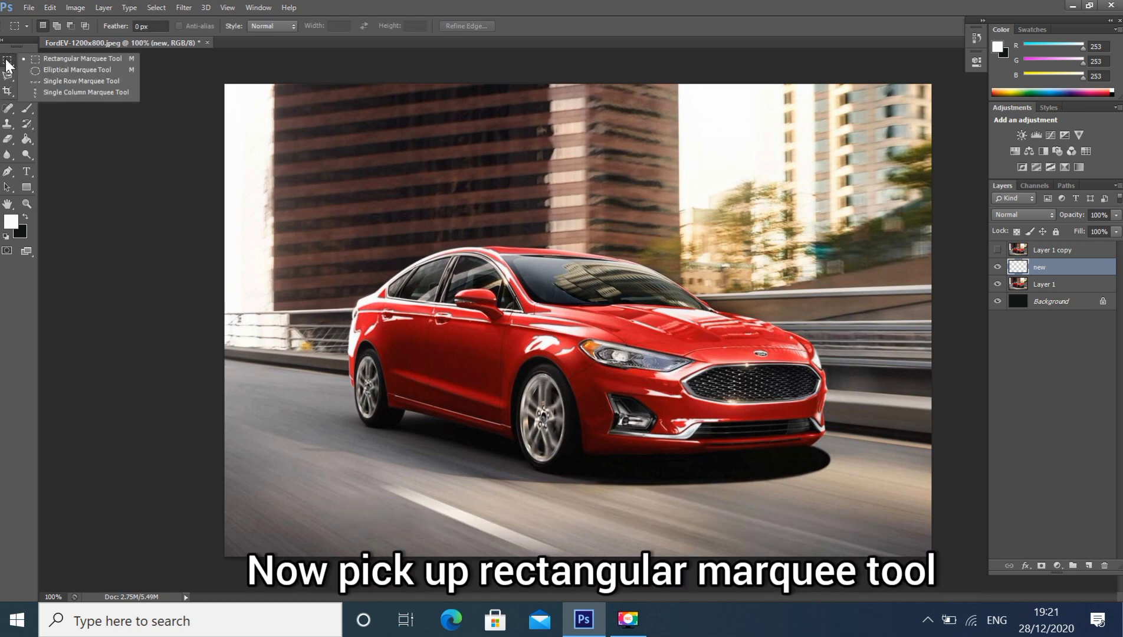
pyautogui.click(52, 58)
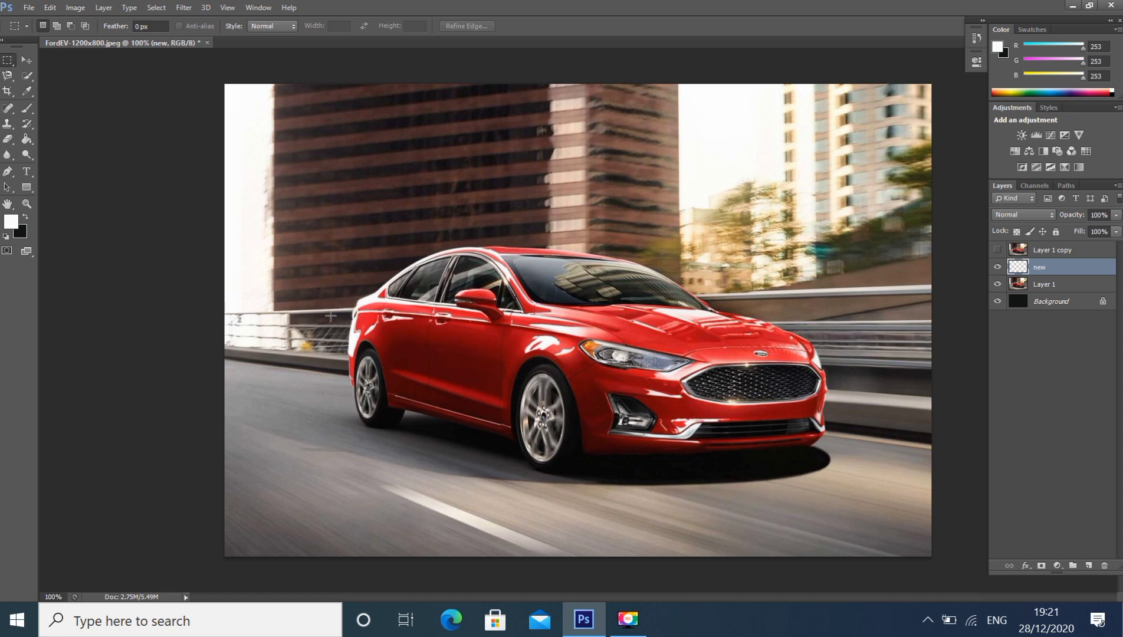
pyautogui.moveTo(331, 316); pyautogui.dragTo(867, 523)
# Step: Stroke the rectangular selection with a 9 px white border located inside, and deselect it
pyautogui.click(50, 7)
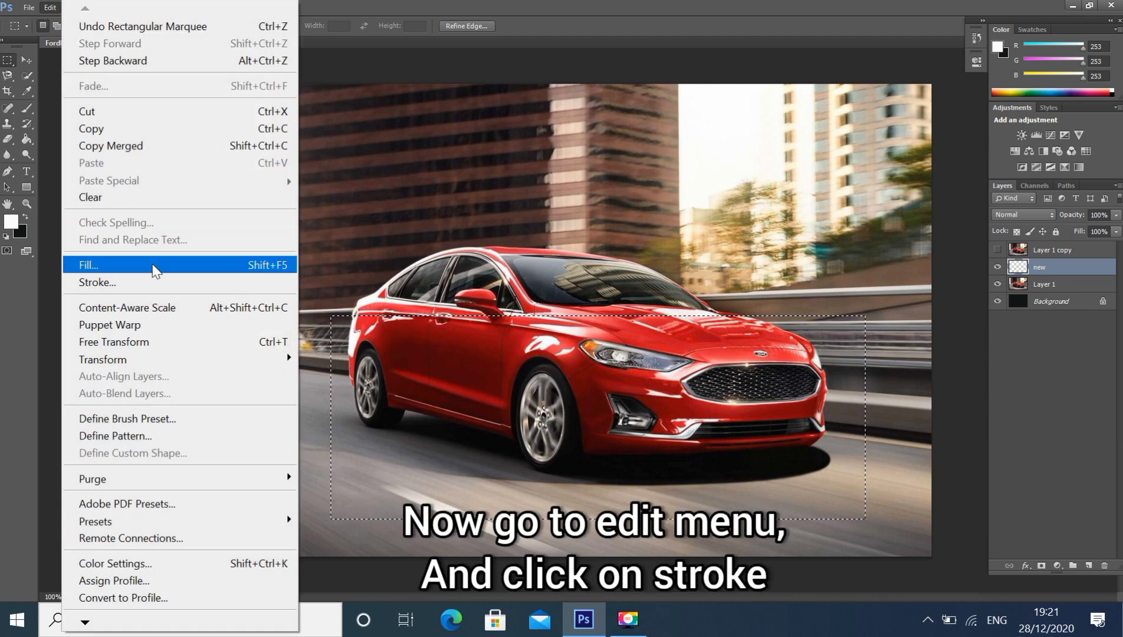
pyautogui.click(156, 284)
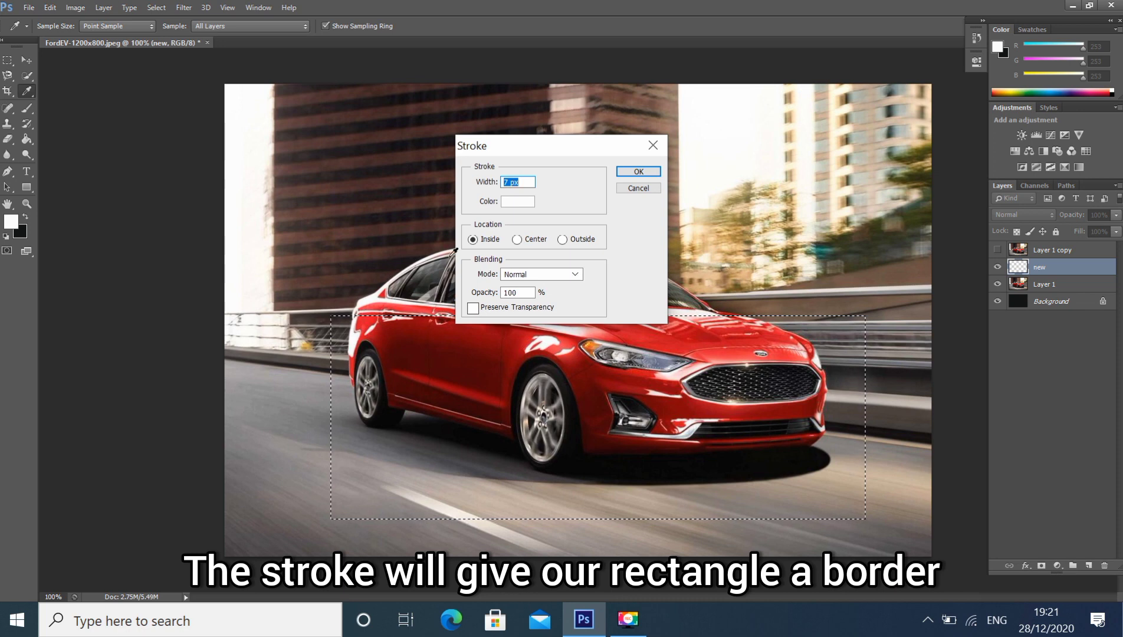
pyautogui.click(531, 181)
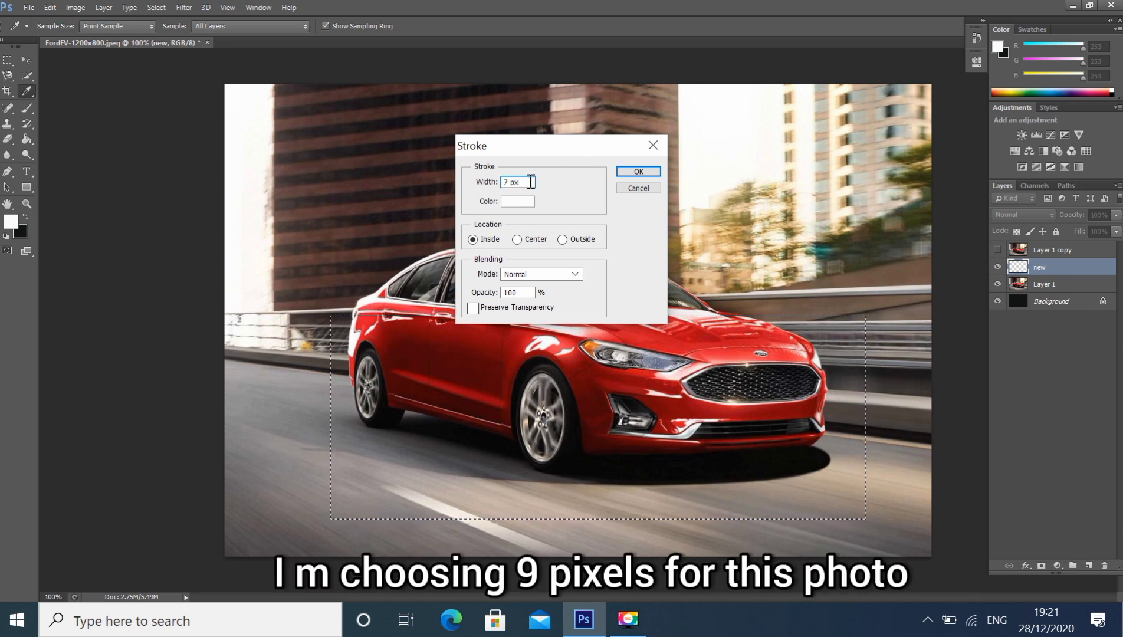
pyautogui.press('BackSpace')
pyautogui.press('BackSpace')
pyautogui.press('BackSpace')
pyautogui.press('BackSpace')
pyautogui.write('9')
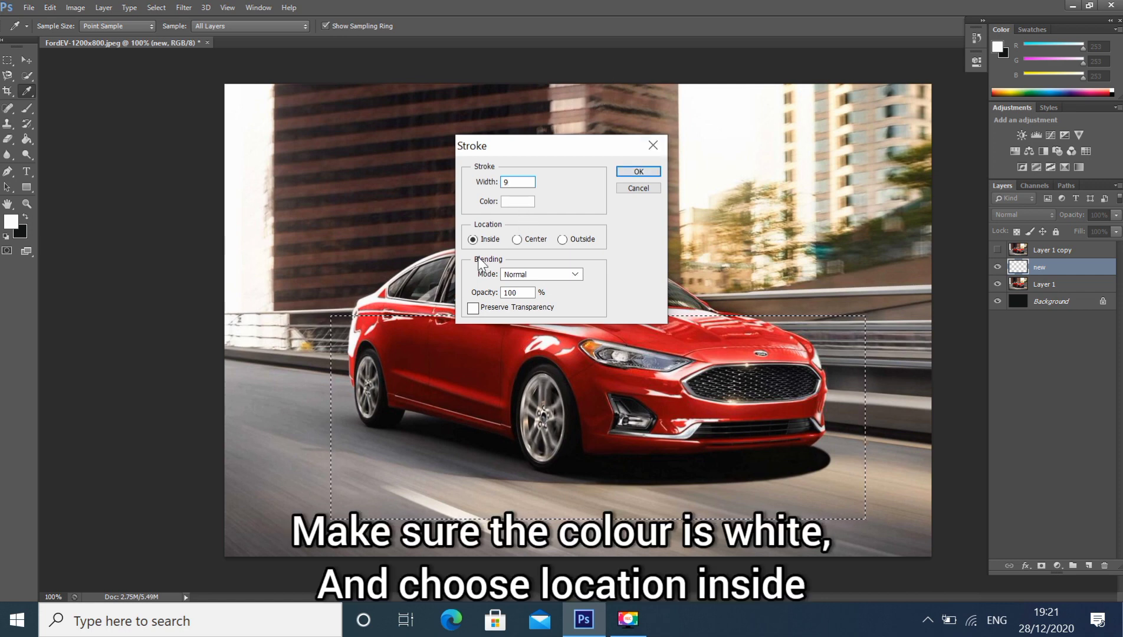
pyautogui.click(637, 172)
pyautogui.hotkey('ctrl', 'd')
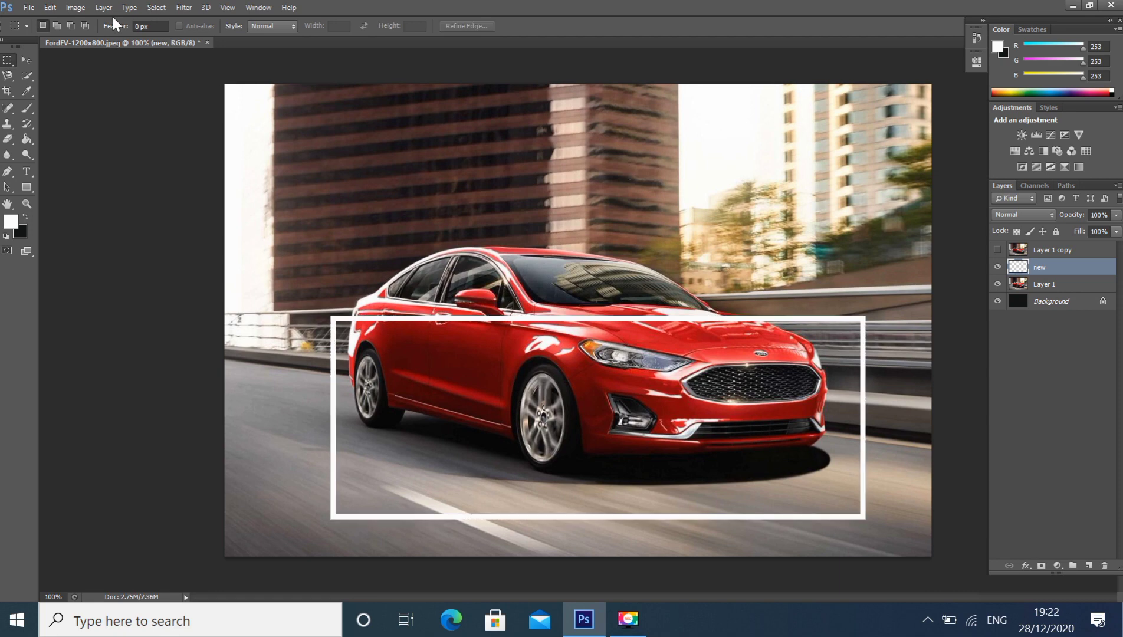
# Step: Apply a Perspective transform to the white frame, pulling its top corners inward and its bottom corners outward
pyautogui.click(54, 9)
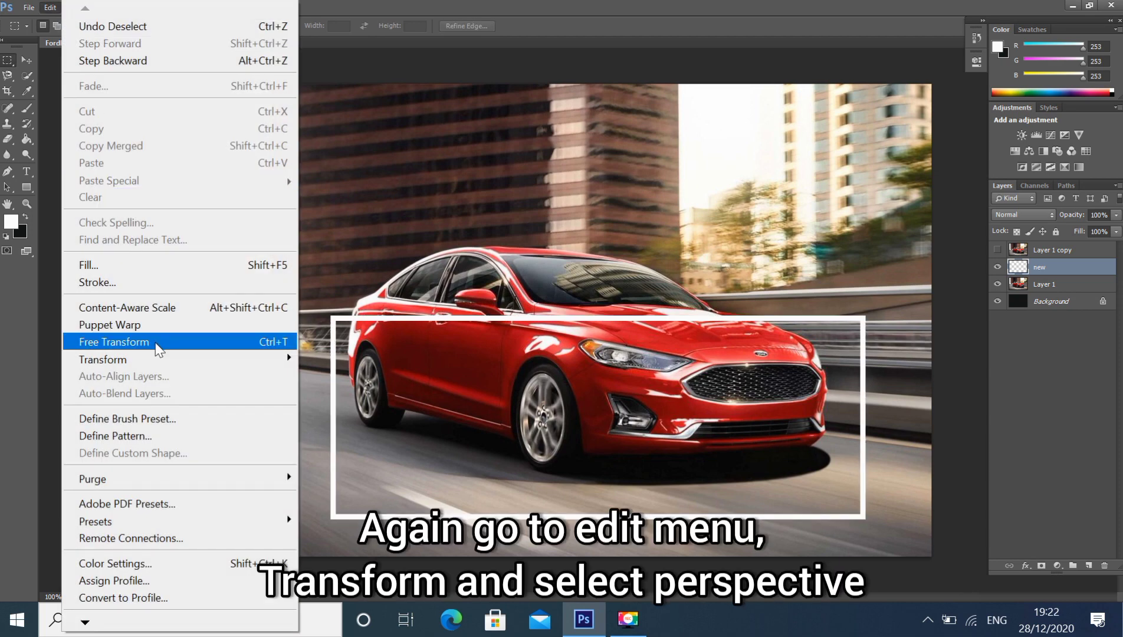
pyautogui.moveTo(164, 359)
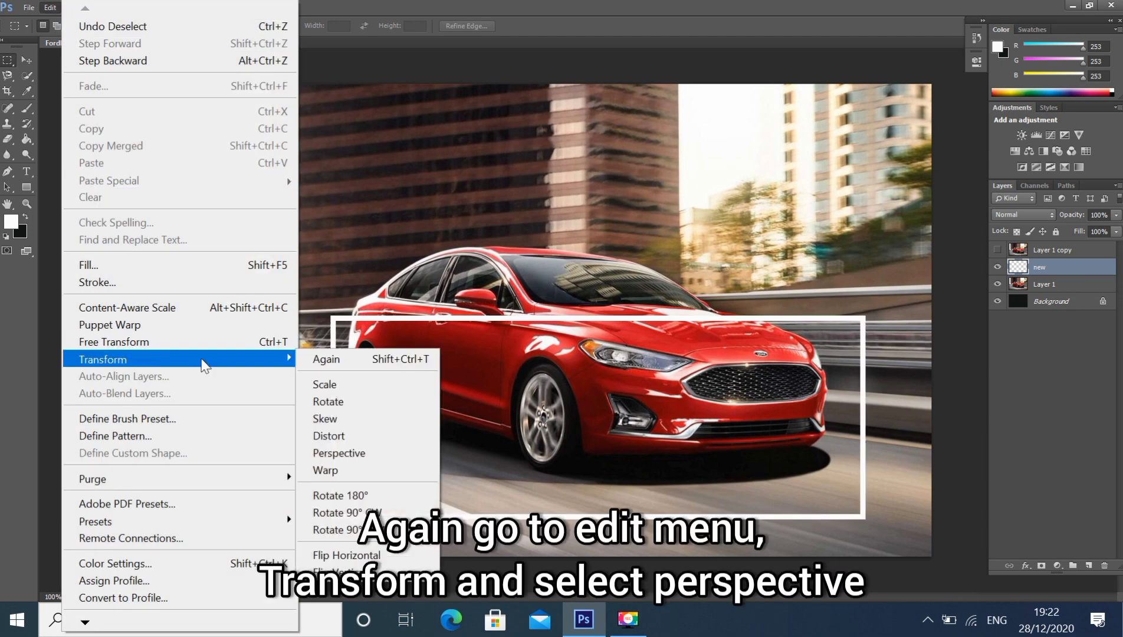
pyautogui.click(370, 452)
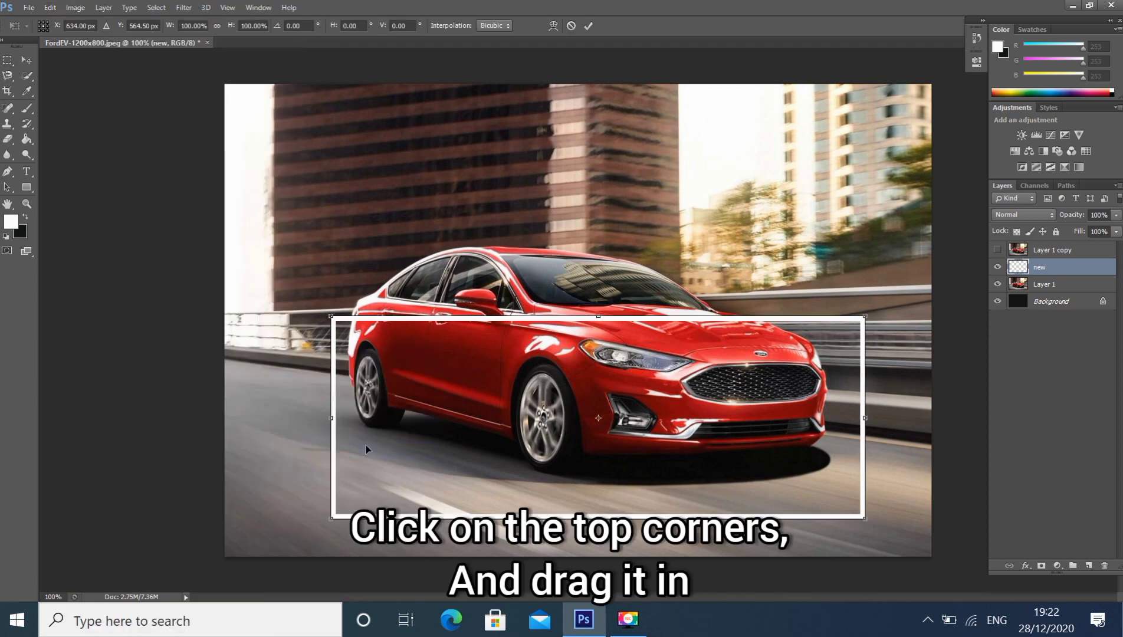
pyautogui.moveTo(339, 322); pyautogui.dragTo(421, 350)
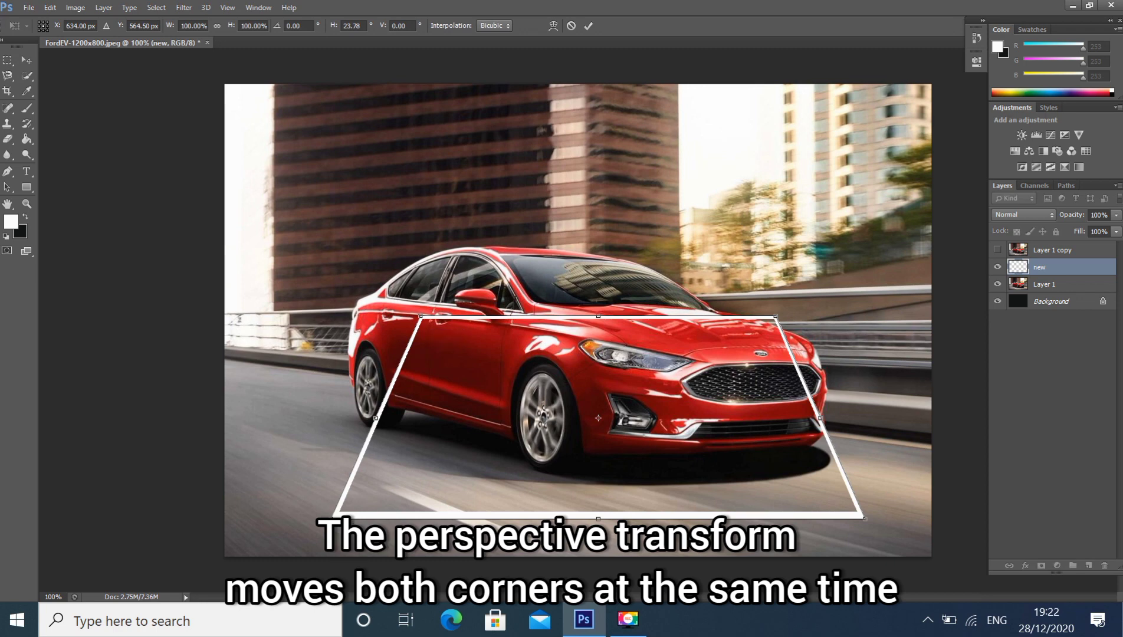
pyautogui.moveTo(322, 519); pyautogui.dragTo(270, 508)
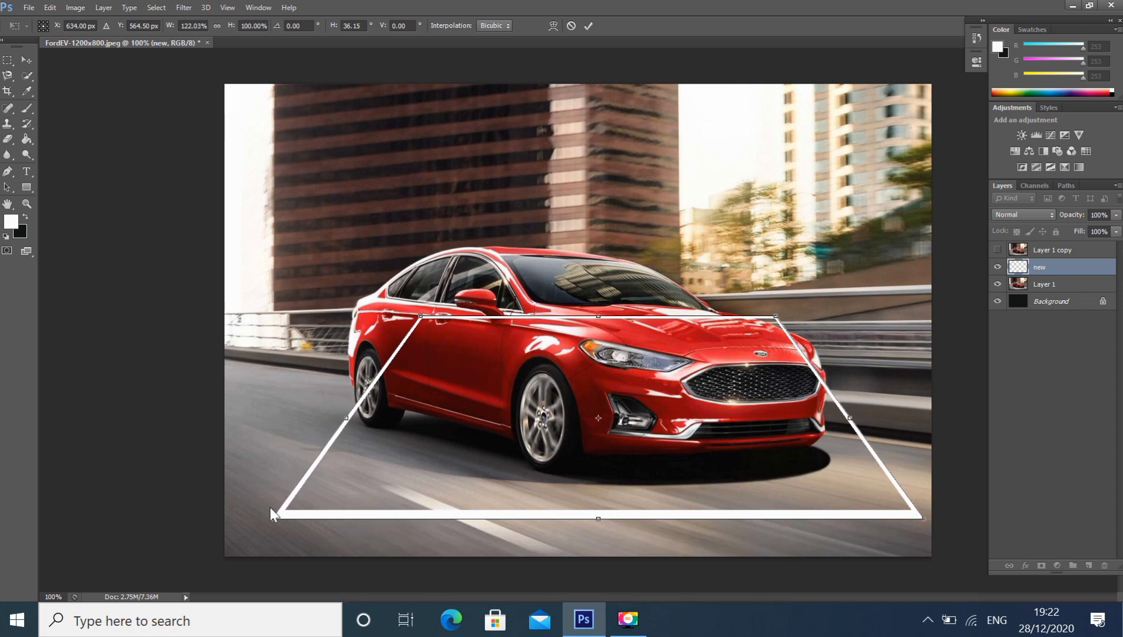
pyautogui.press('Return')
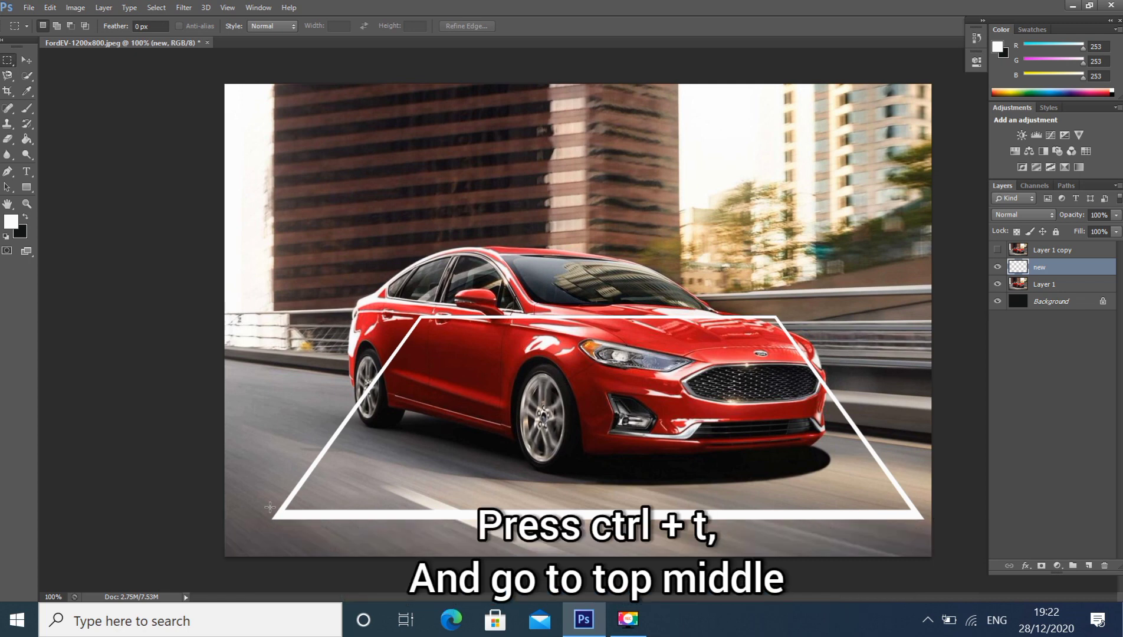
# Step: Free-transform the white frame to lower its top edge to the car's headlight level
pyautogui.hotkey('ctrl', 't')
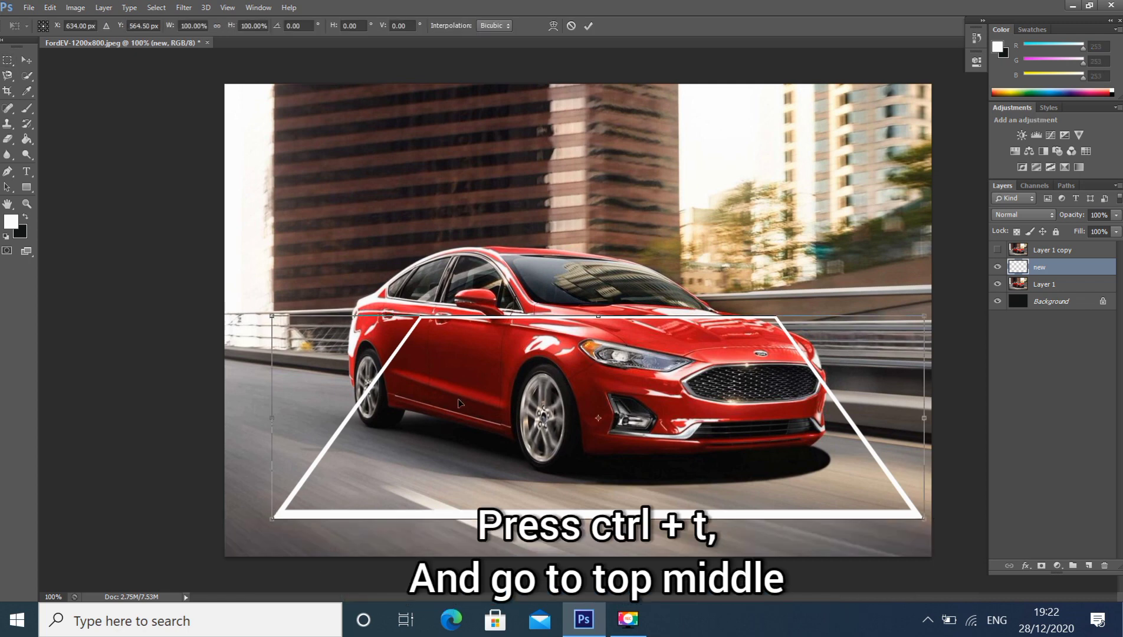
pyautogui.moveTo(598, 317); pyautogui.dragTo(599, 361)
pyautogui.press('Return')
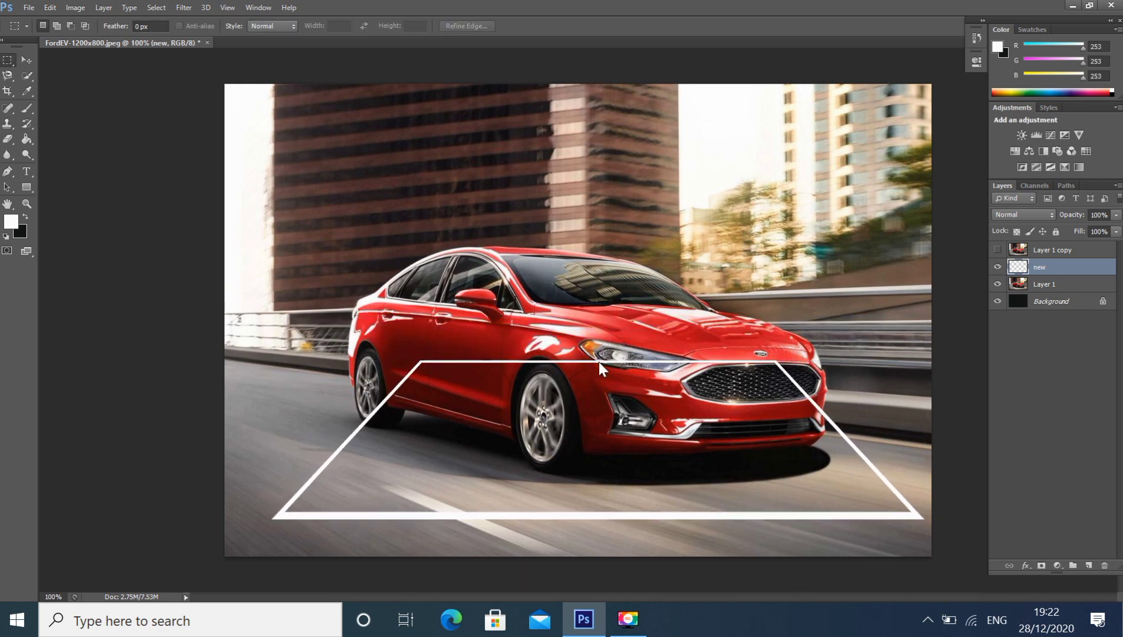
# Step: Select only the area inside the white frame by inverting the frame's selection and filling the outside with black in Quick Mask mode
pyautogui.keyDown('ctrl'); pyautogui.click(1018, 267); pyautogui.keyUp('ctrl')
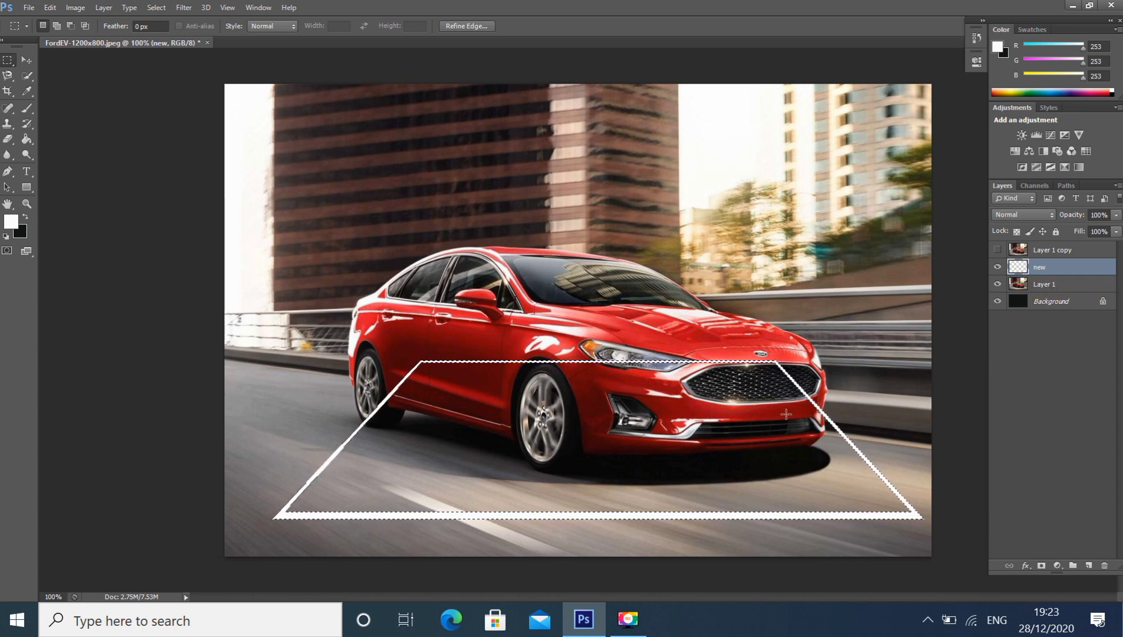
pyautogui.hotkey('ctrl', 'shift', 'i')
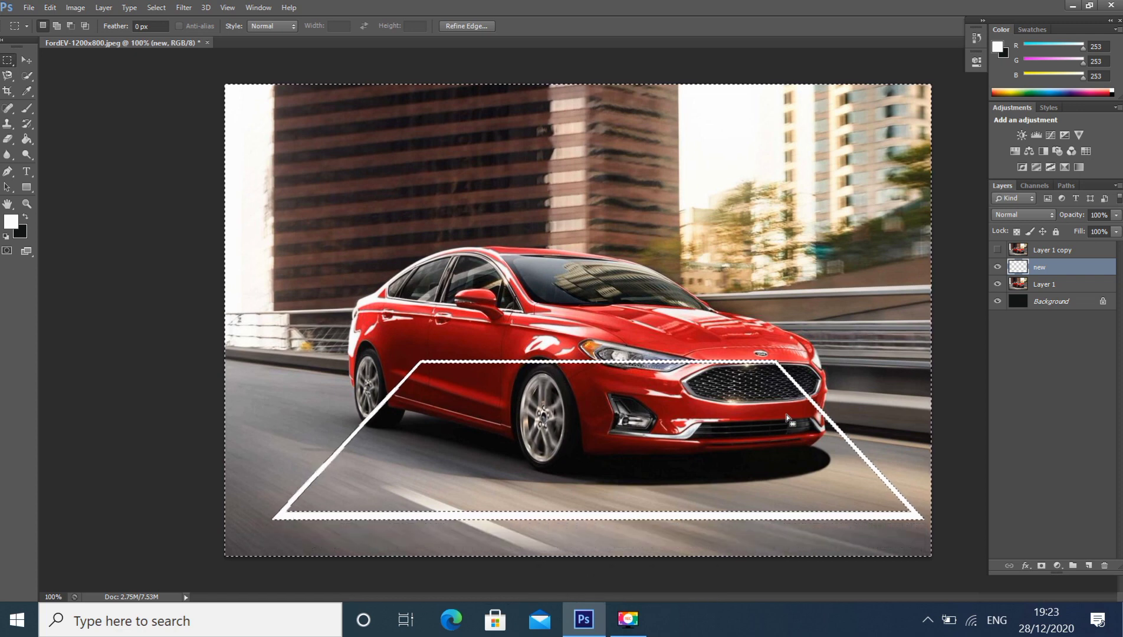
pyautogui.press('q')
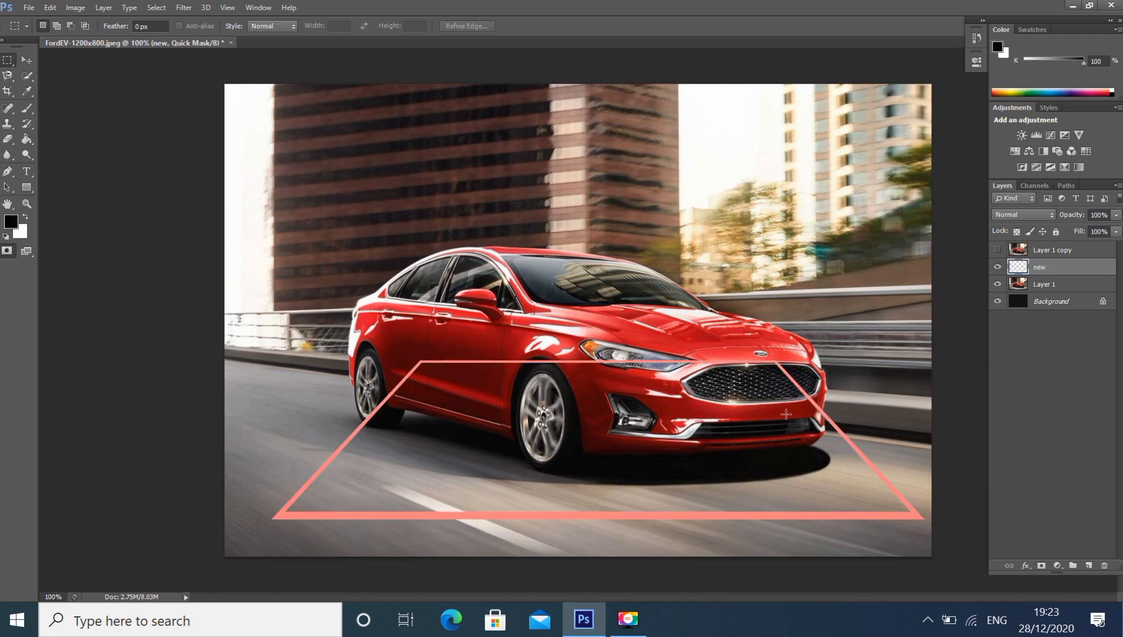
pyautogui.click(21, 143)
pyautogui.click(67, 149)
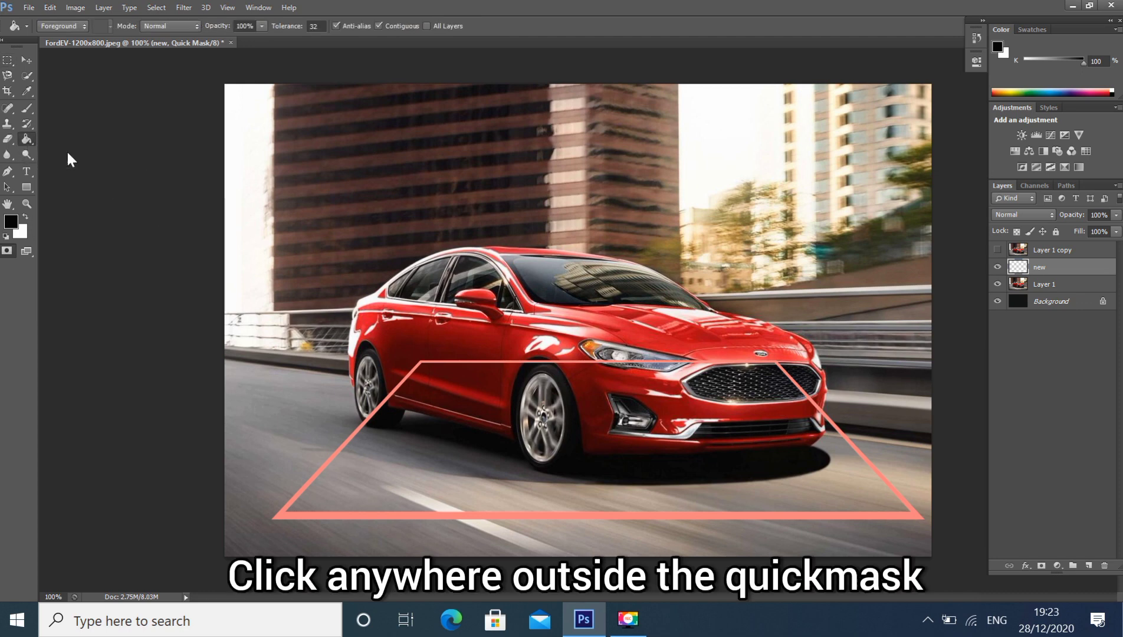
pyautogui.click(331, 217)
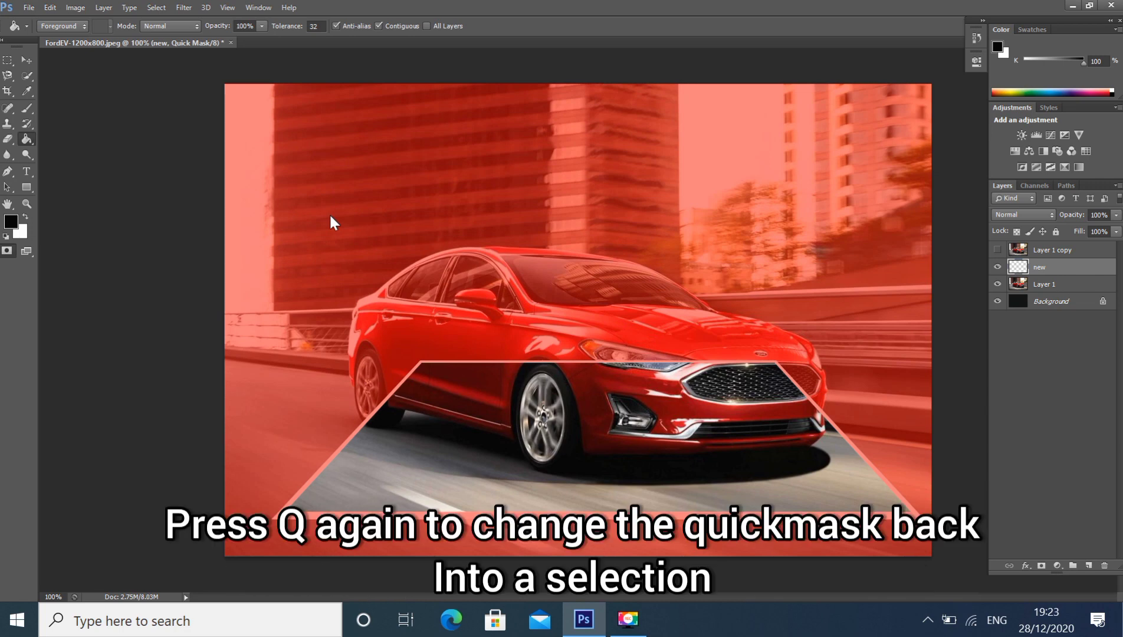
pyautogui.press('q')
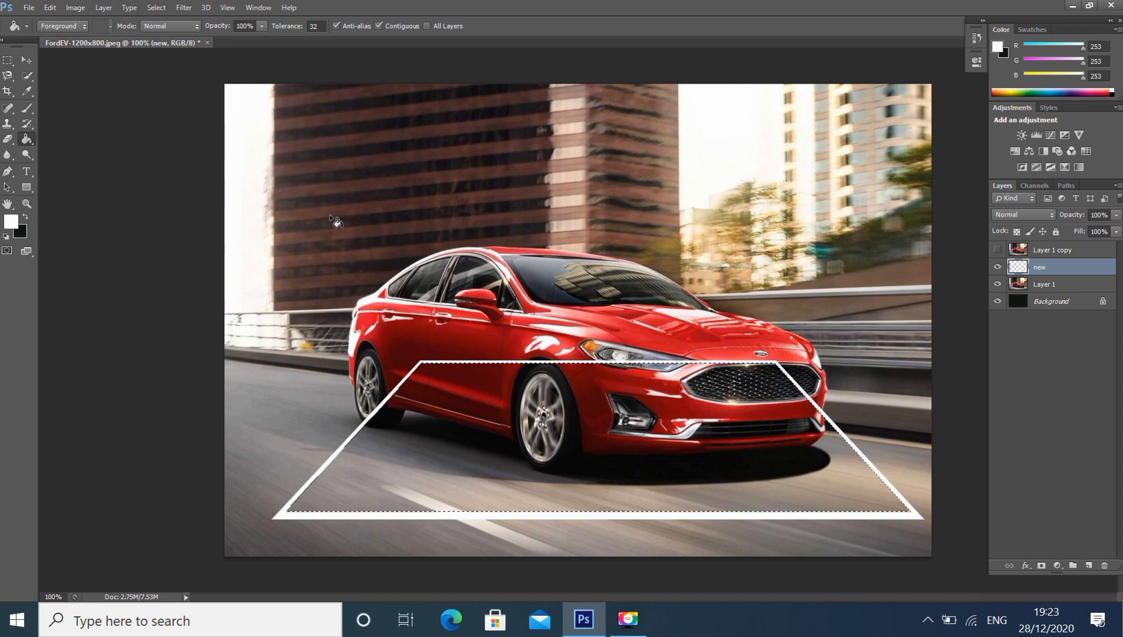
# Step: Add a layer mask to Layer 1 from the frame's inner selection and make Layer 1 copy visible again
pyautogui.click(1061, 286)
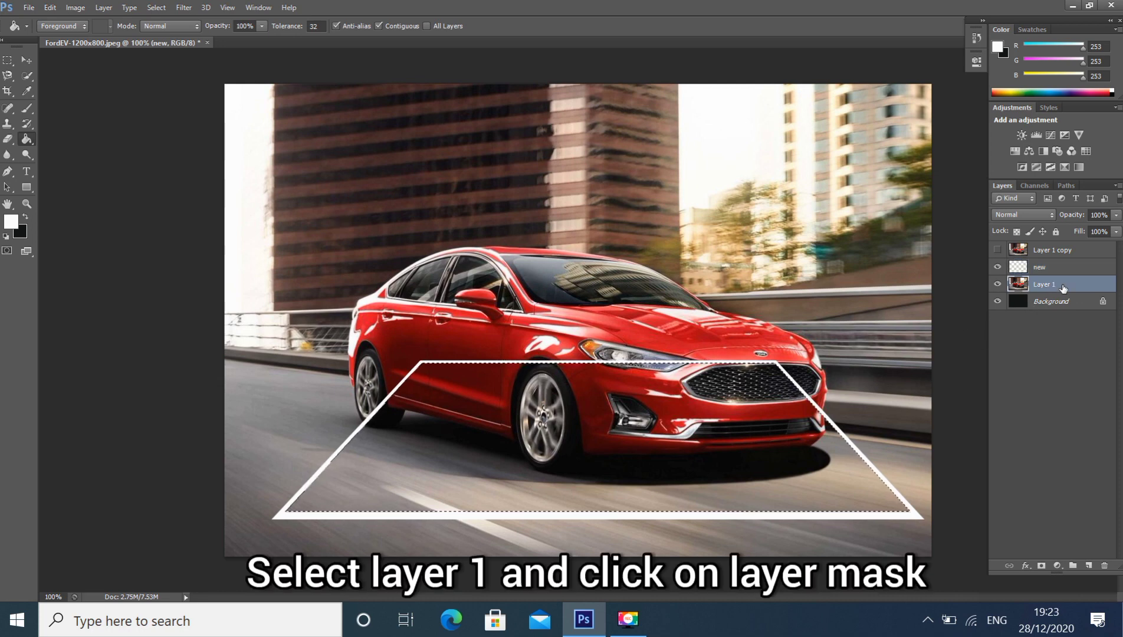
pyautogui.click(1038, 563)
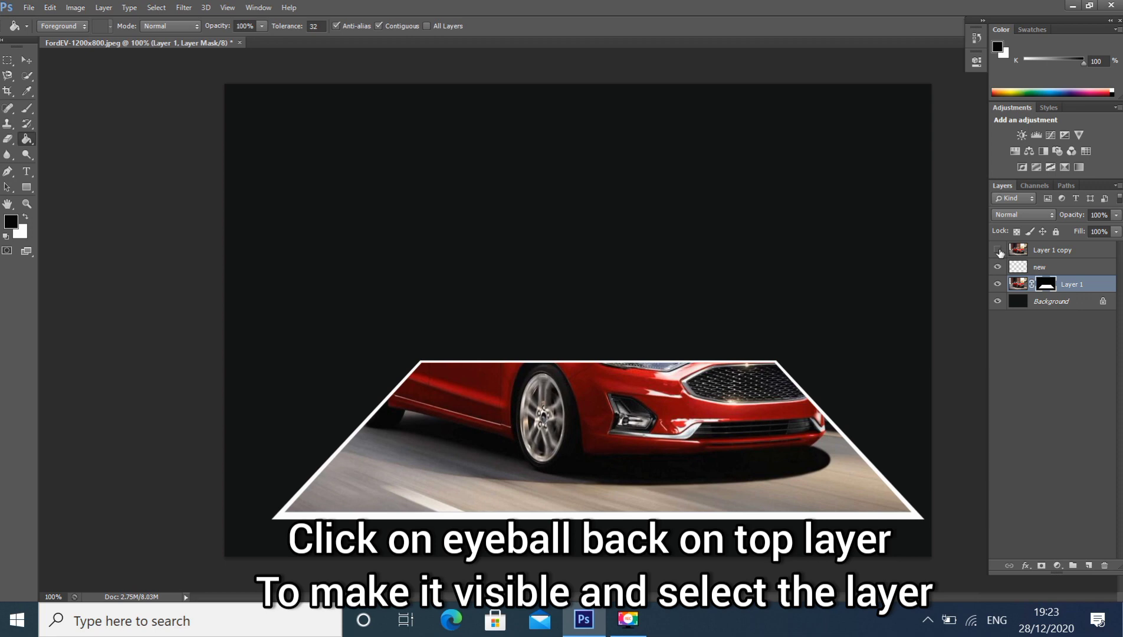
pyautogui.click(998, 250)
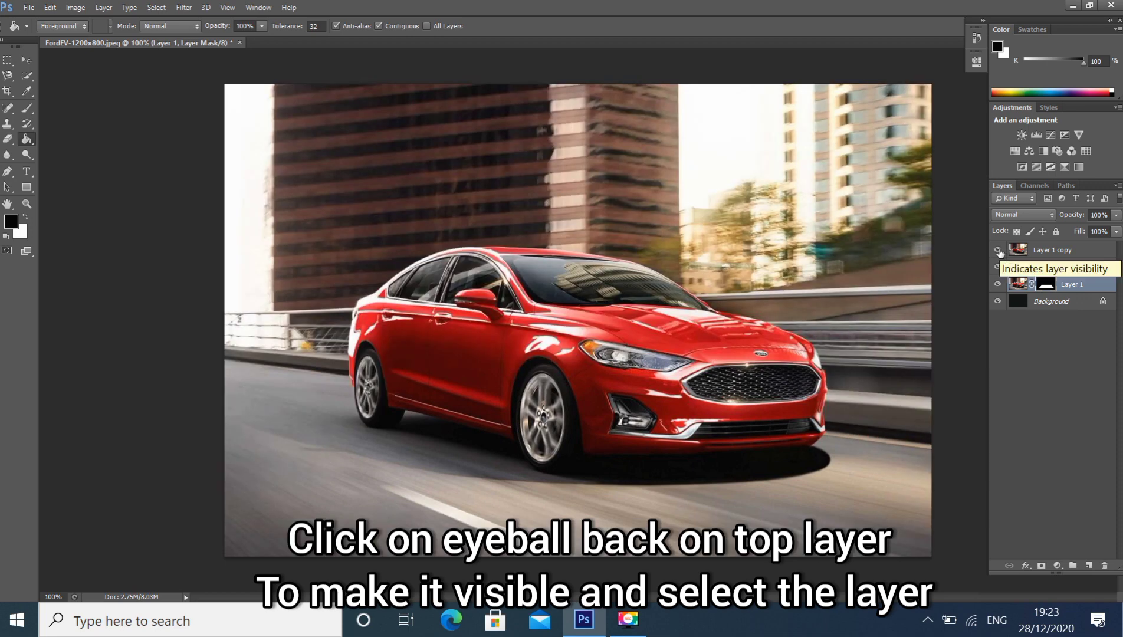
# Step: Select the red car on Layer 1 copy with the Quick Selection tool, subtracting the background areas around it from the selection
pyautogui.click(1040, 253)
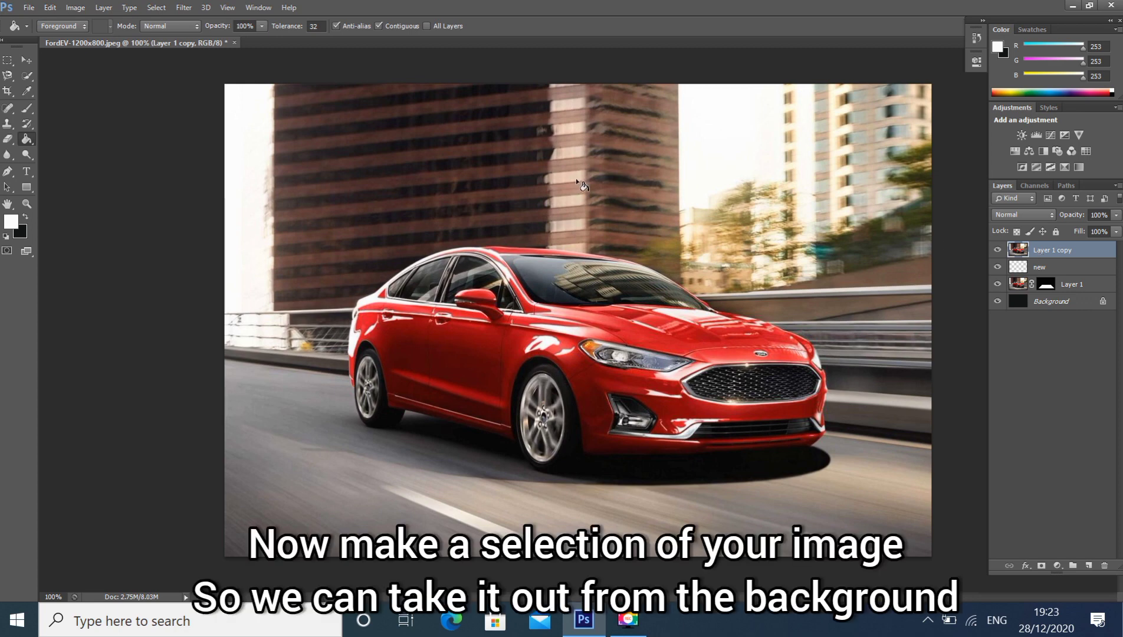
pyautogui.click(27, 77)
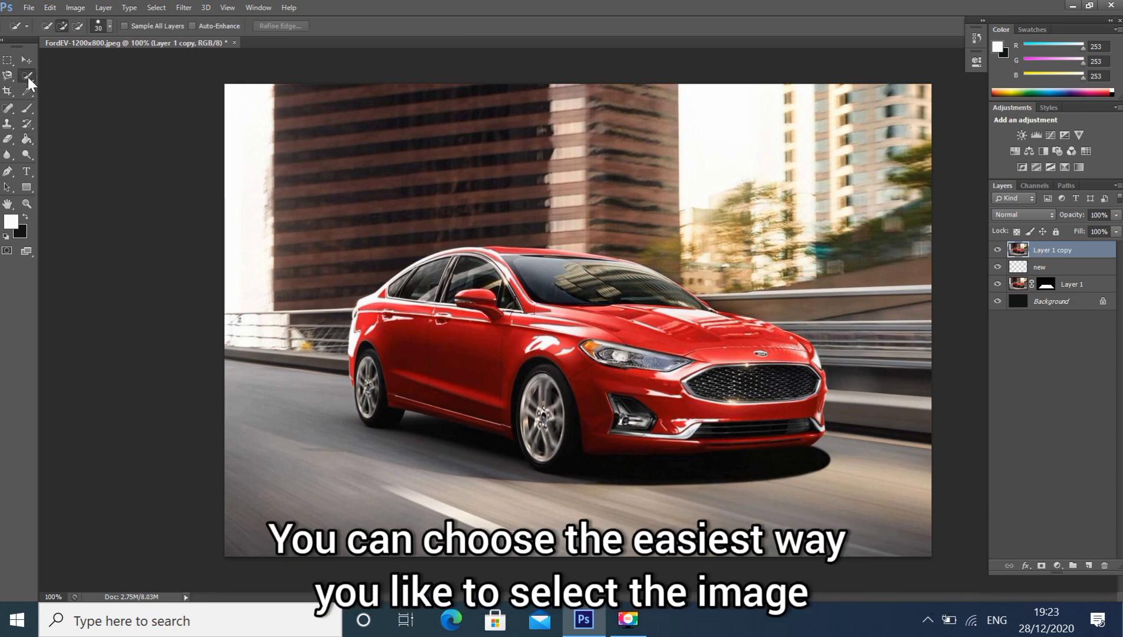
pyautogui.rightClick(28, 76)
pyautogui.click(59, 75)
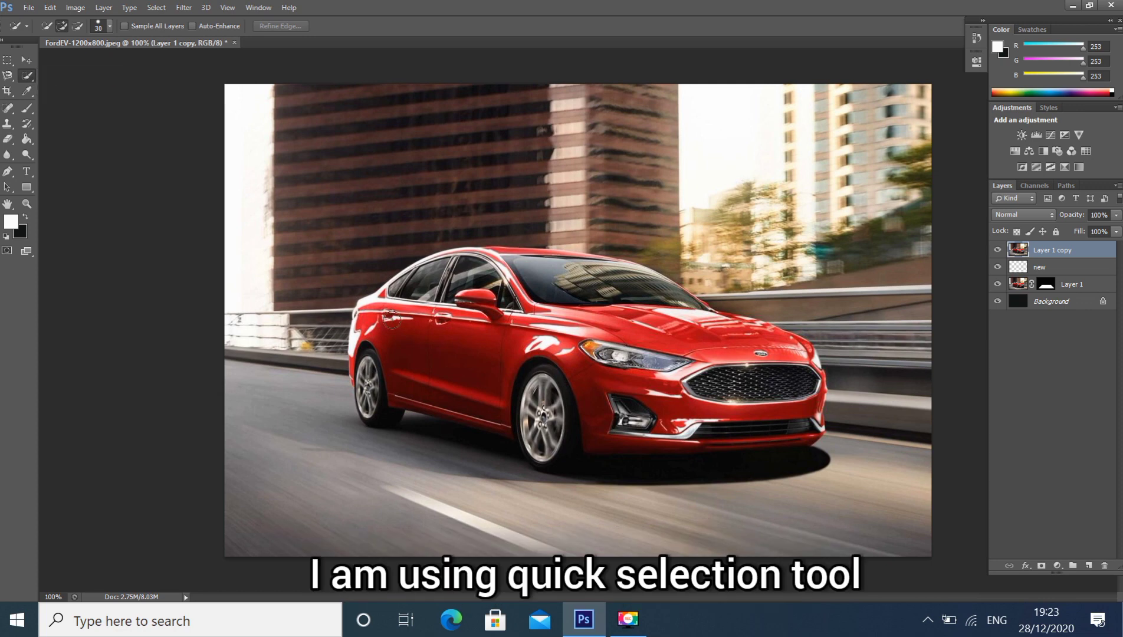
pyautogui.moveTo(362, 364)
pyautogui.mouseDown()
pyautogui.moveTo(358, 311)
pyautogui.moveTo(440, 265)
pyautogui.moveTo(425, 267)
pyautogui.moveTo(610, 269)
pyautogui.moveTo(667, 282)
pyautogui.moveTo(736, 329)
pyautogui.moveTo(767, 332)
pyautogui.moveTo(757, 328)
pyautogui.moveTo(814, 379)
pyautogui.moveTo(812, 405)
pyautogui.moveTo(655, 416)
pyautogui.moveTo(551, 402)
pyautogui.moveTo(436, 352)
pyautogui.moveTo(584, 368)
pyautogui.moveTo(384, 377)
pyautogui.moveTo(444, 318)
pyautogui.moveTo(503, 296)
pyautogui.moveTo(464, 291)
pyautogui.moveTo(524, 310)
pyautogui.moveTo(474, 301)
pyautogui.moveTo(579, 259)
pyautogui.mouseUp()
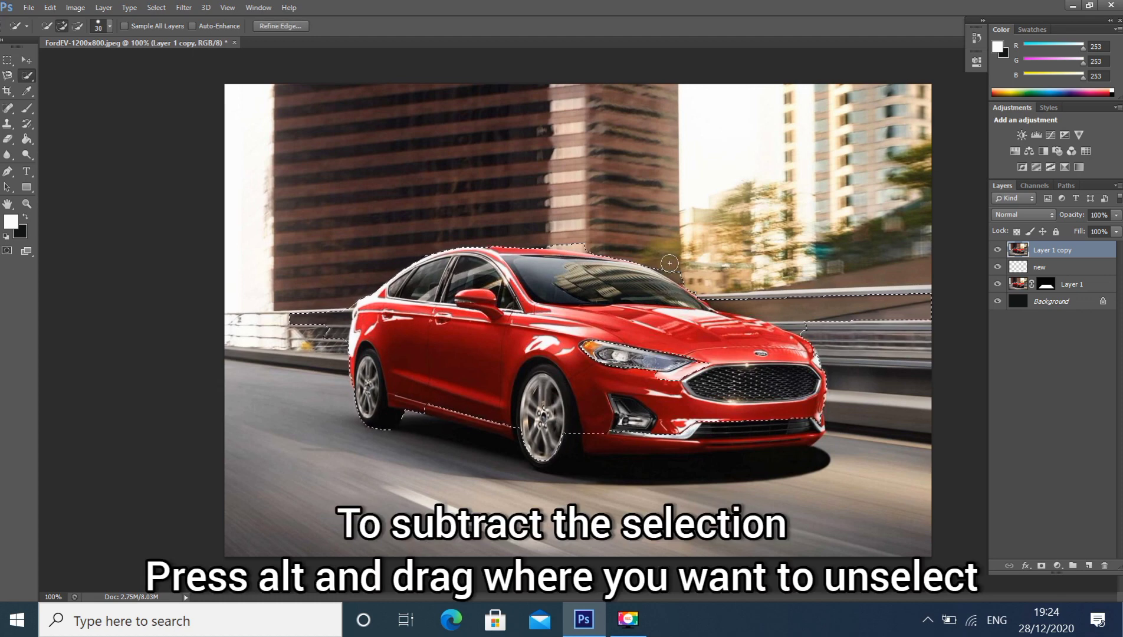
pyautogui.press('alt')
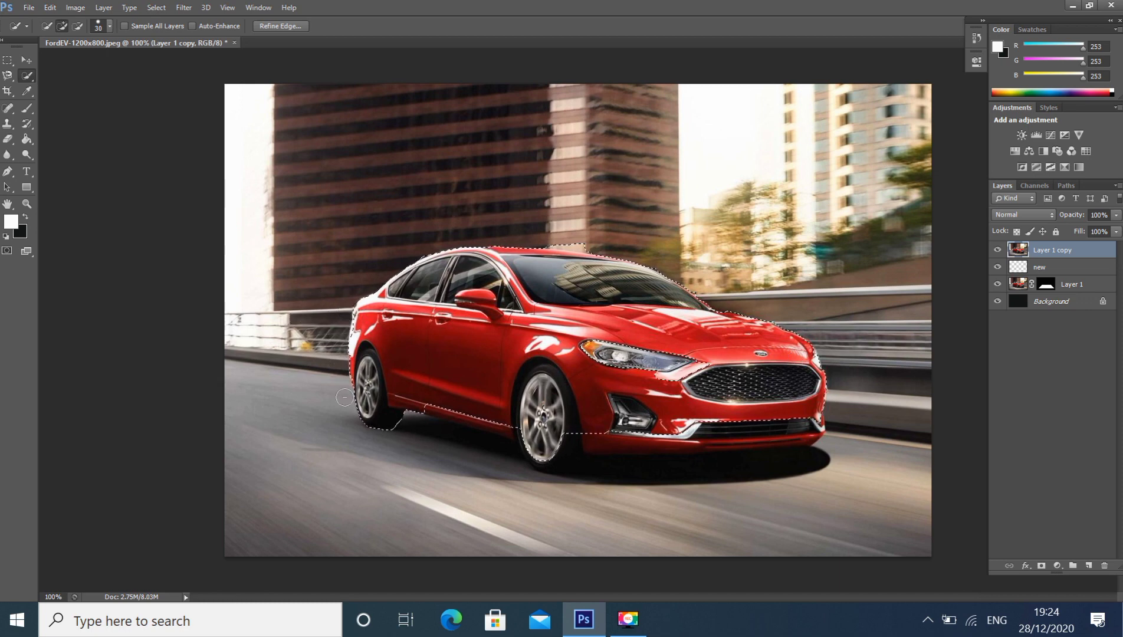
pyautogui.press('alt')
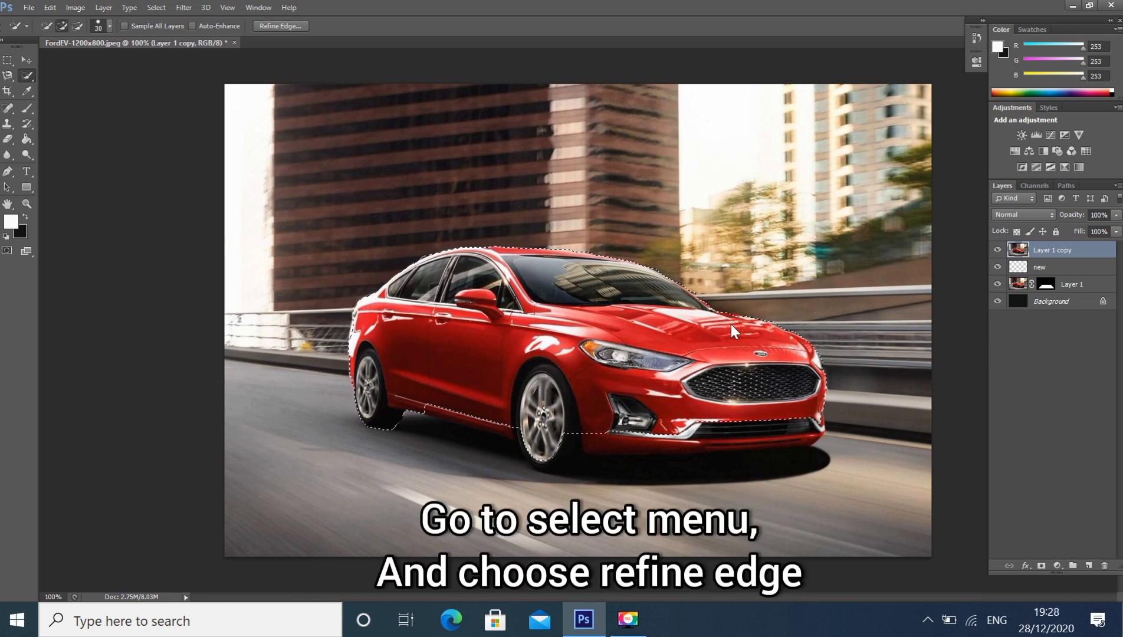
# Step: Refine the car selection's edge with Smart Radius on, the Refine Radius Tool and a radius of 12 px
pyautogui.click(157, 9)
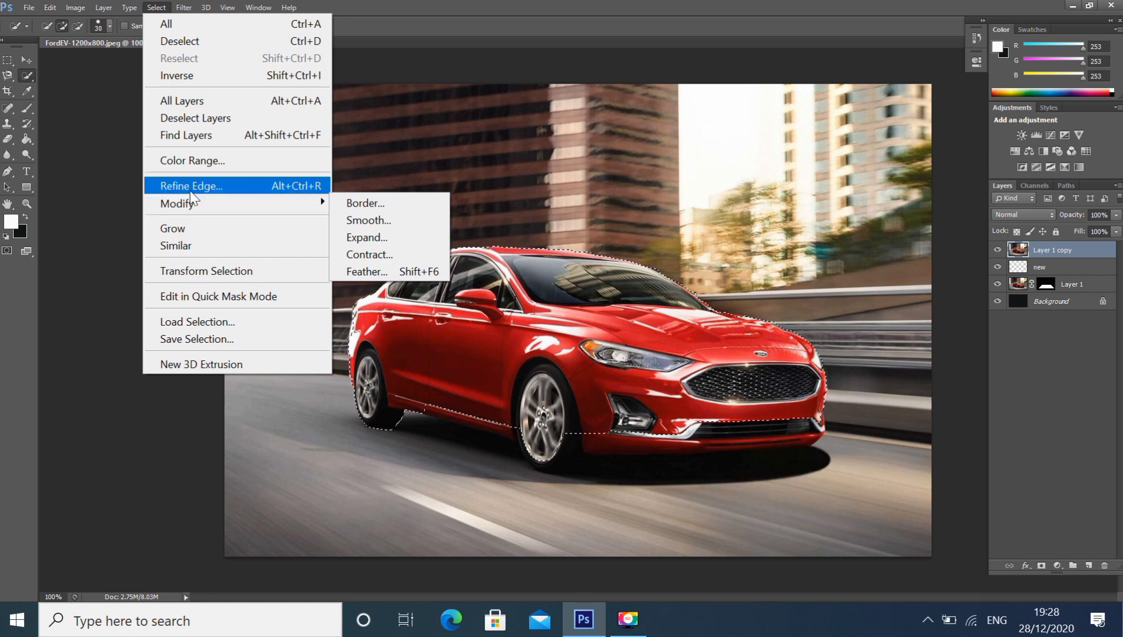
pyautogui.click(190, 188)
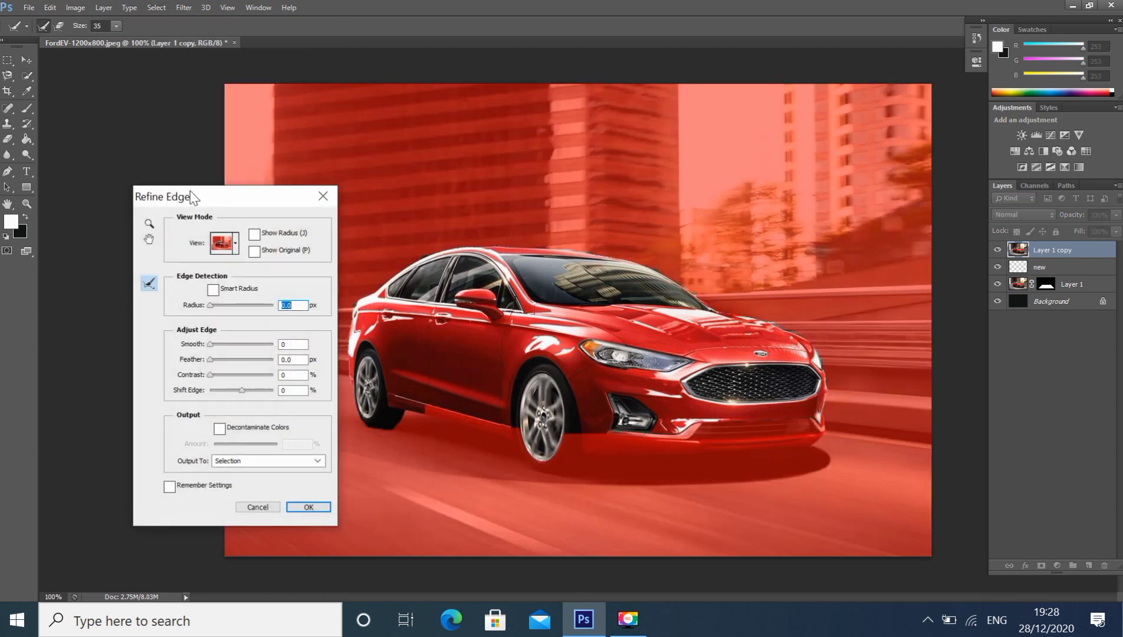
pyautogui.click(214, 290)
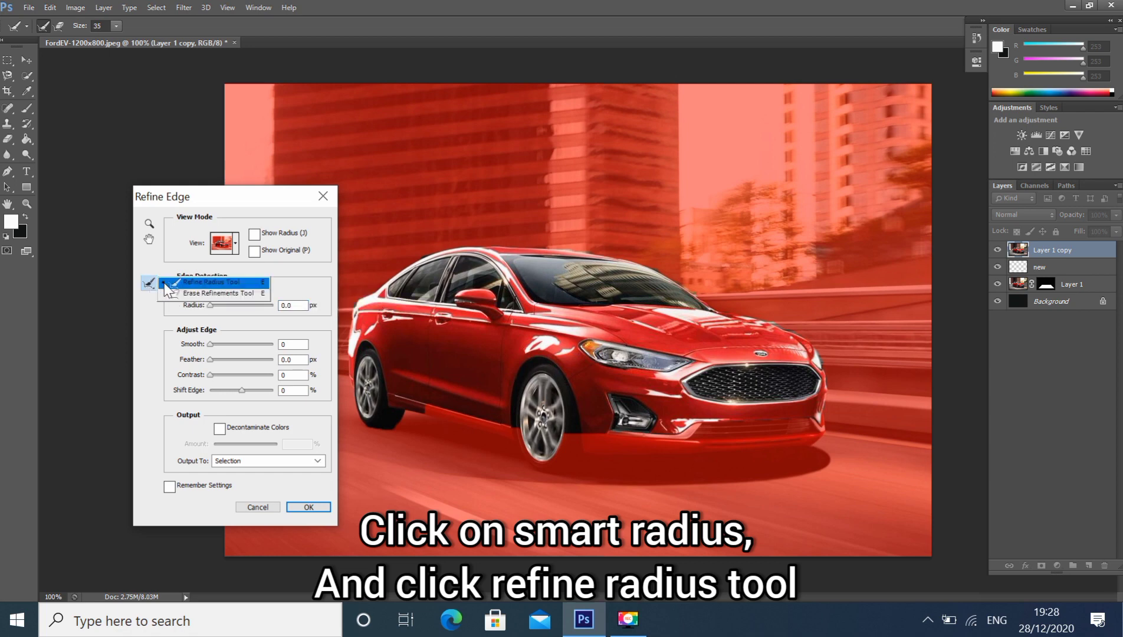
pyautogui.click(177, 282)
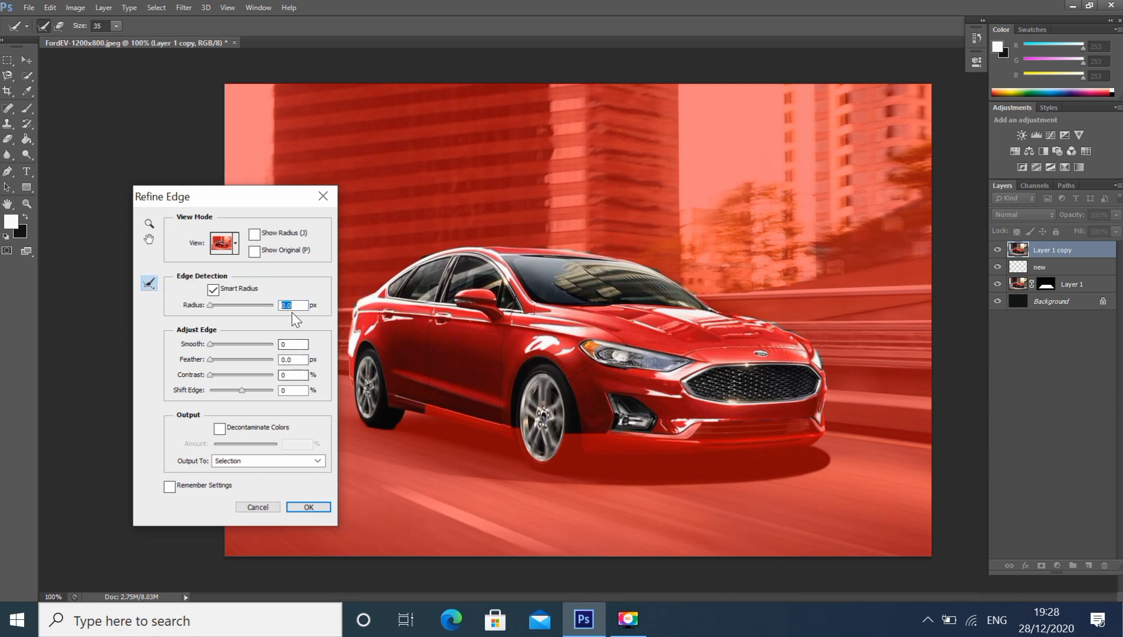
pyautogui.write('12')
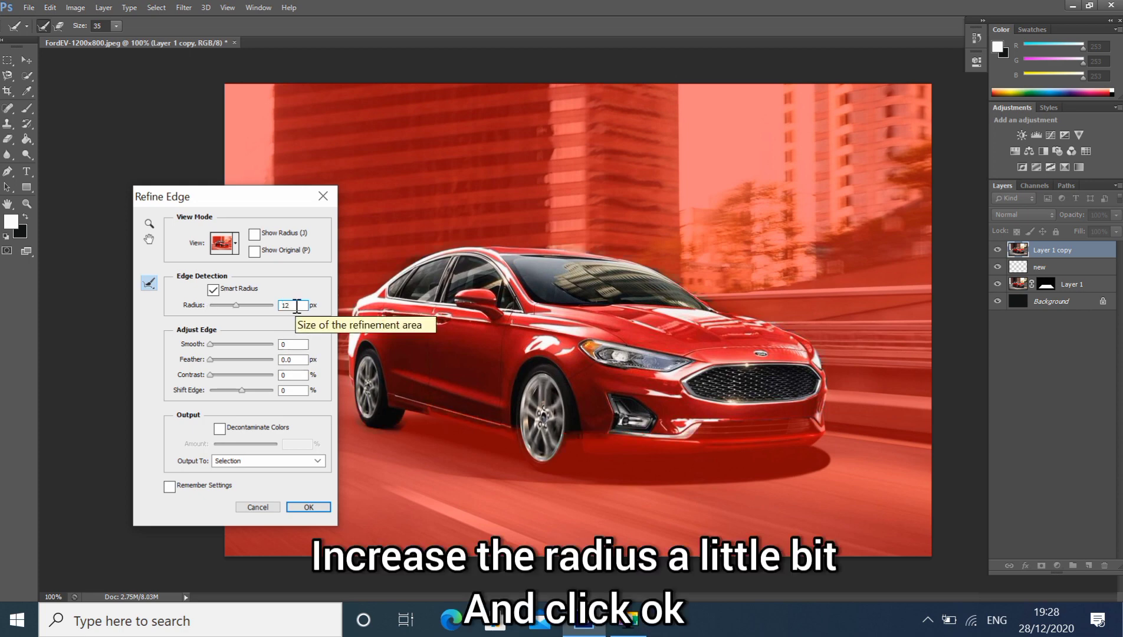
pyautogui.press('Return')
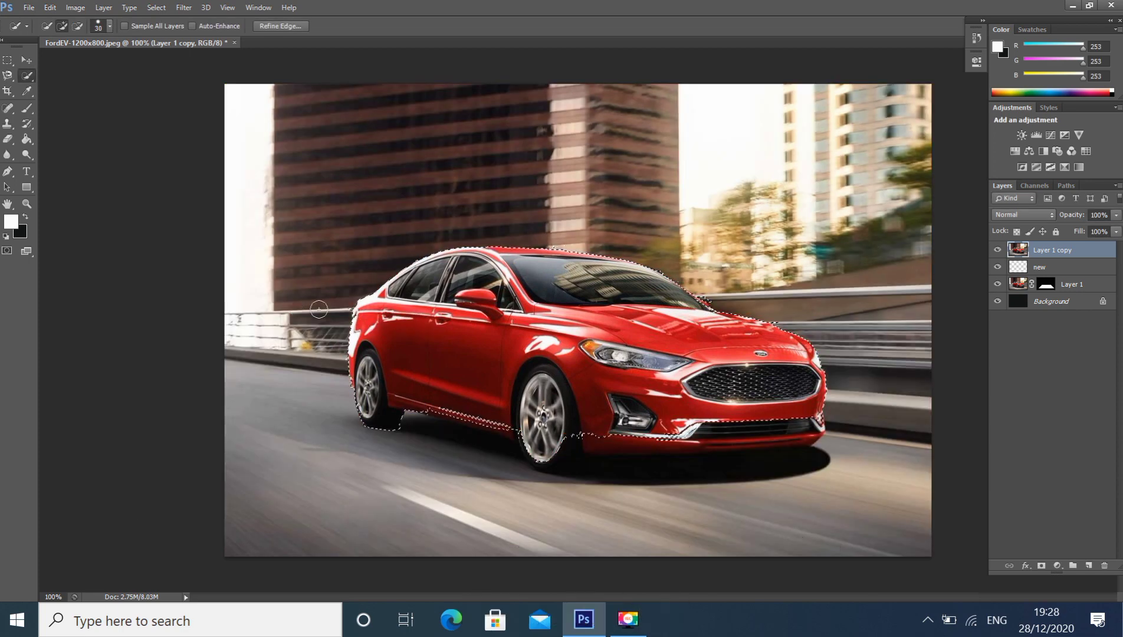
# Step: Mask Layer 1 copy to the car selection and fill the Background layer with a vertical black-to-white linear gradient, black at the top
pyautogui.click(1042, 566)
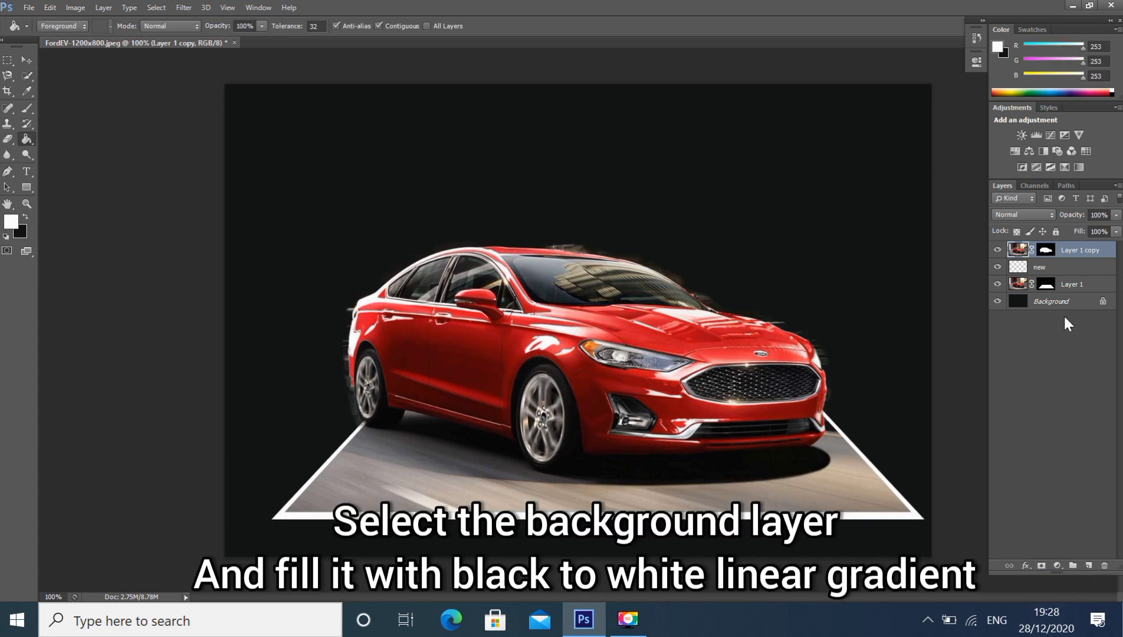
pyautogui.click(1059, 304)
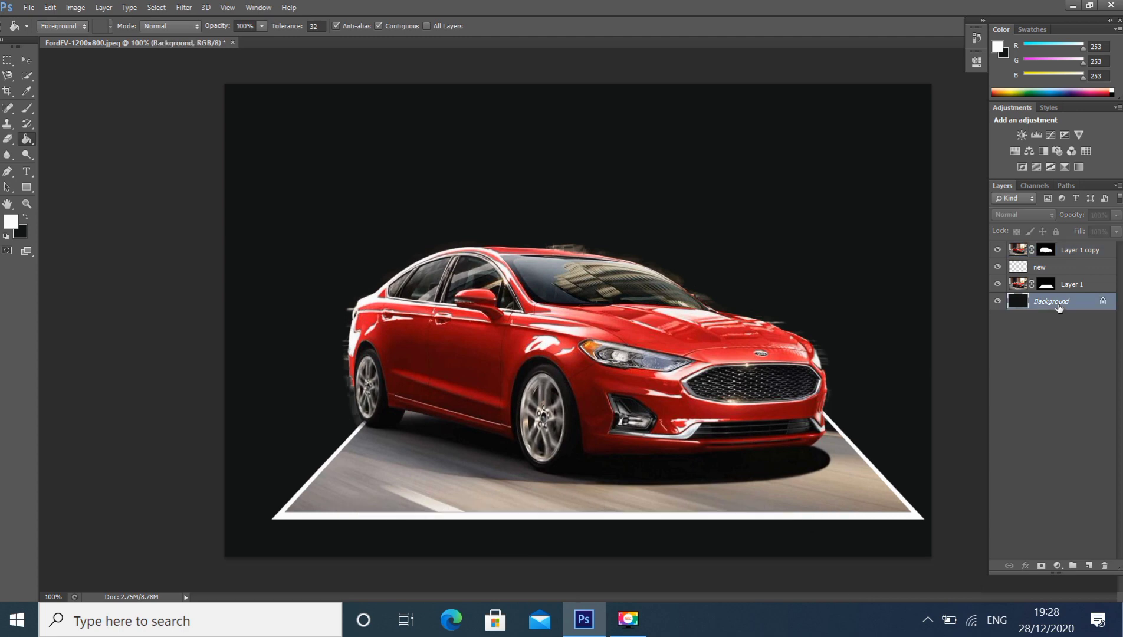
pyautogui.rightClick(28, 138)
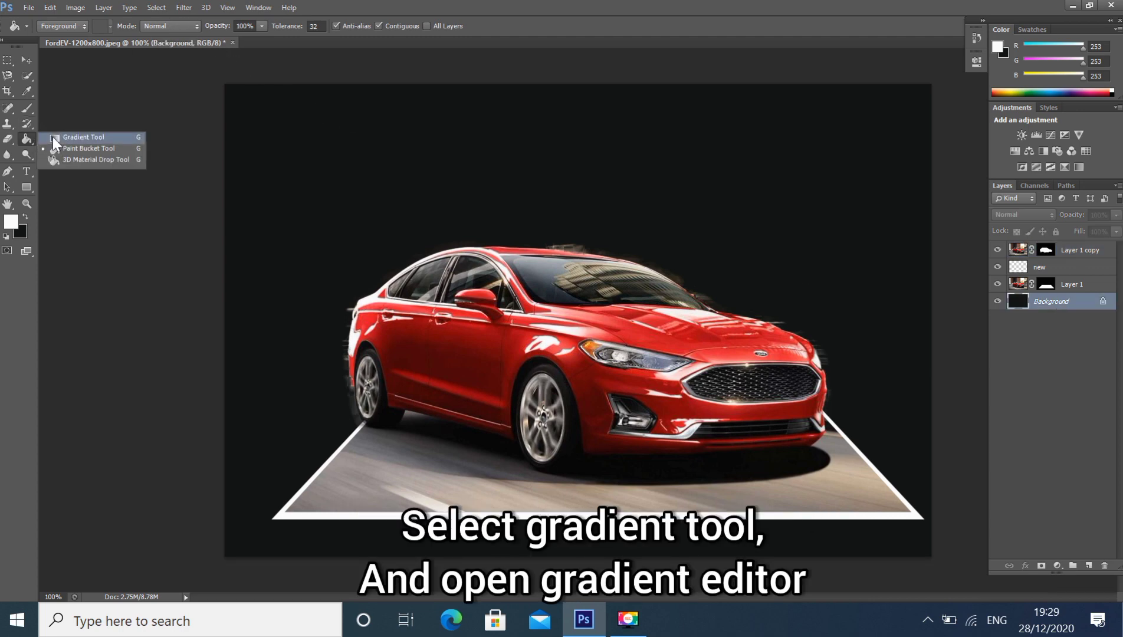
pyautogui.click(52, 137)
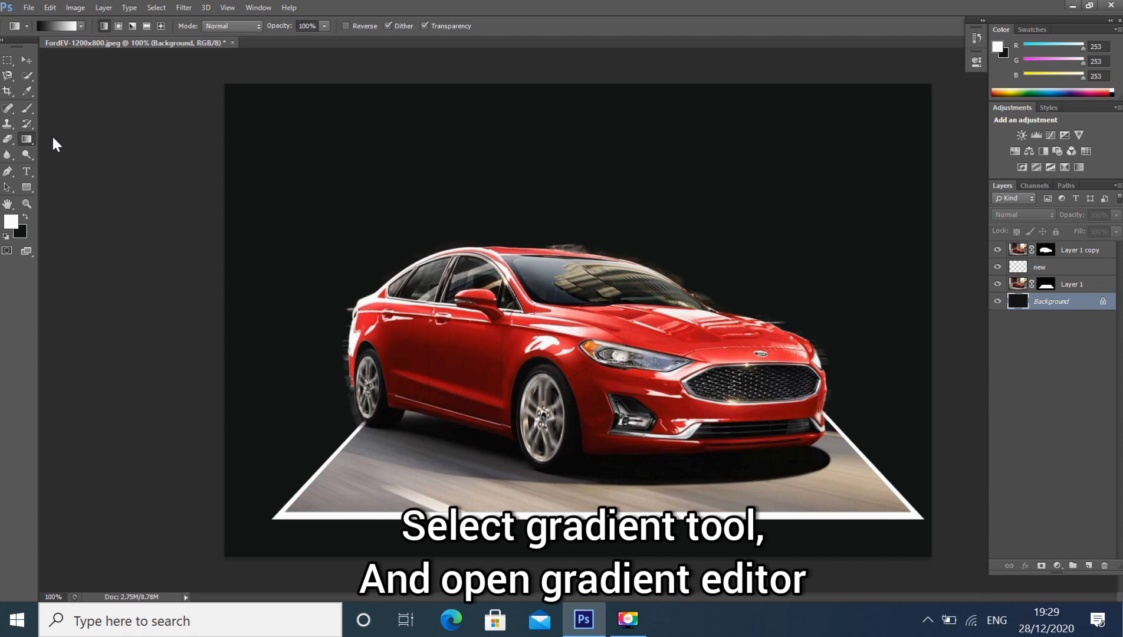
pyautogui.click(44, 24)
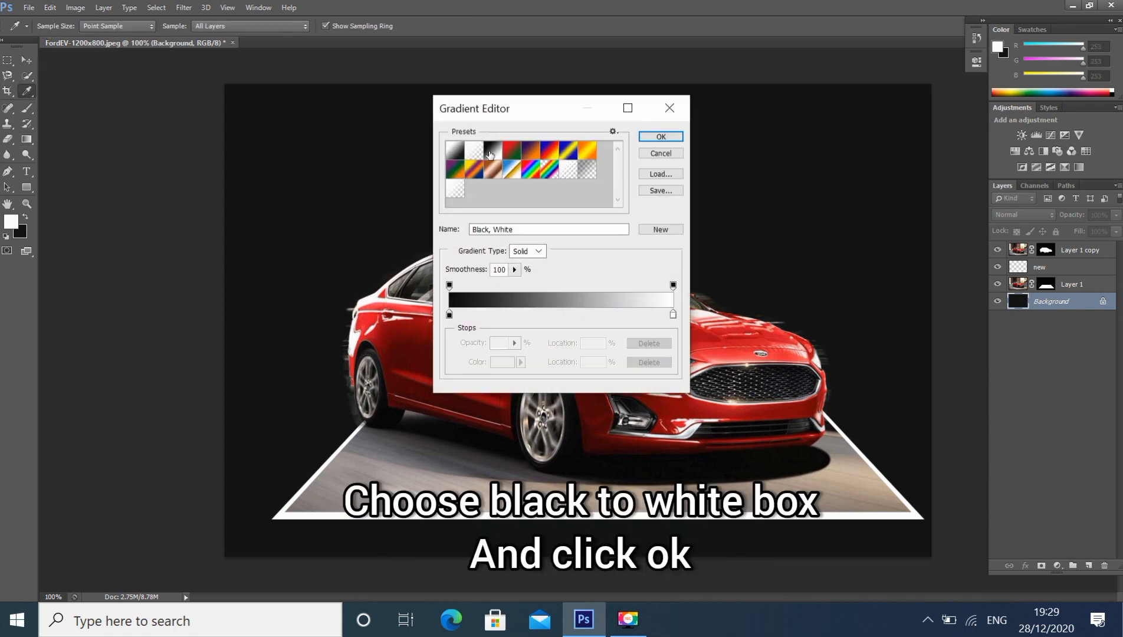
pyautogui.click(653, 136)
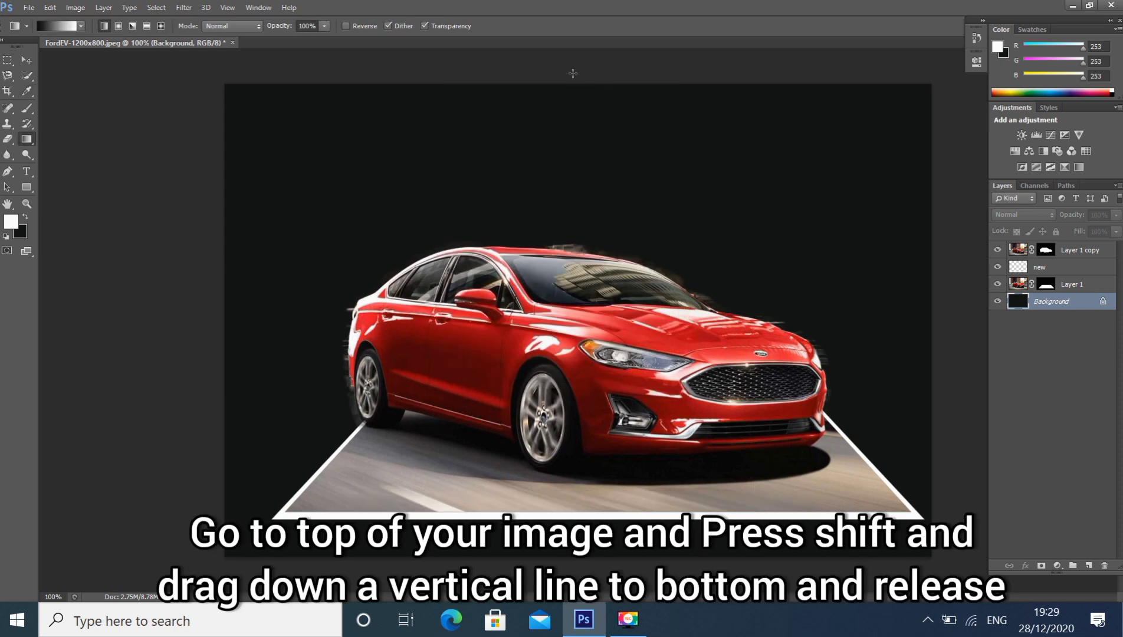
pyautogui.moveTo(573, 74); pyautogui.dragTo(574, 545)
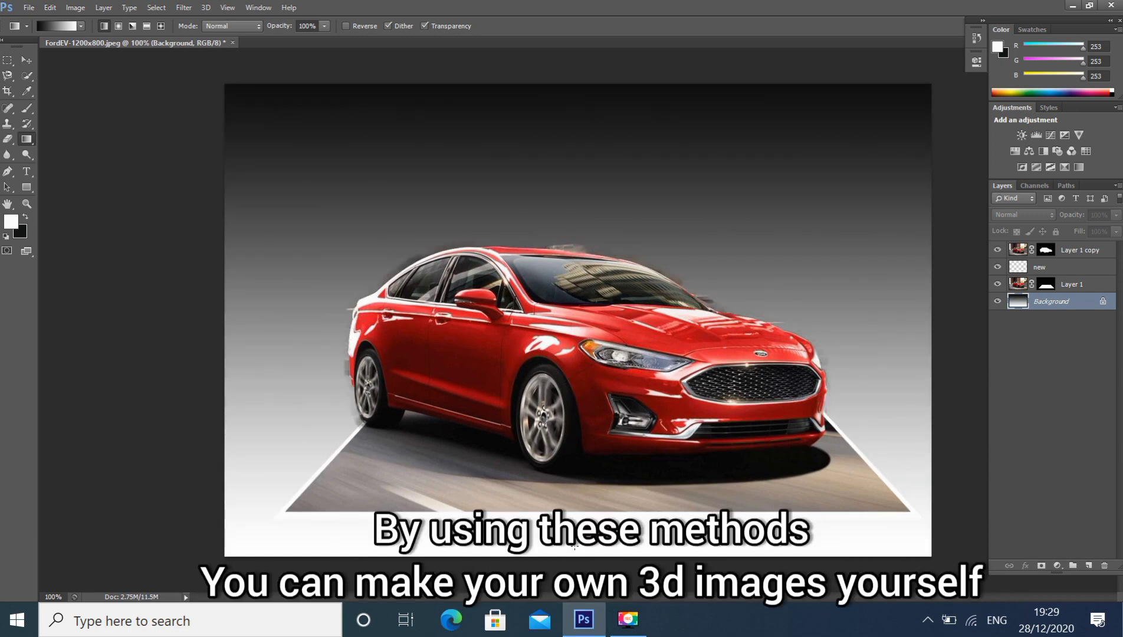